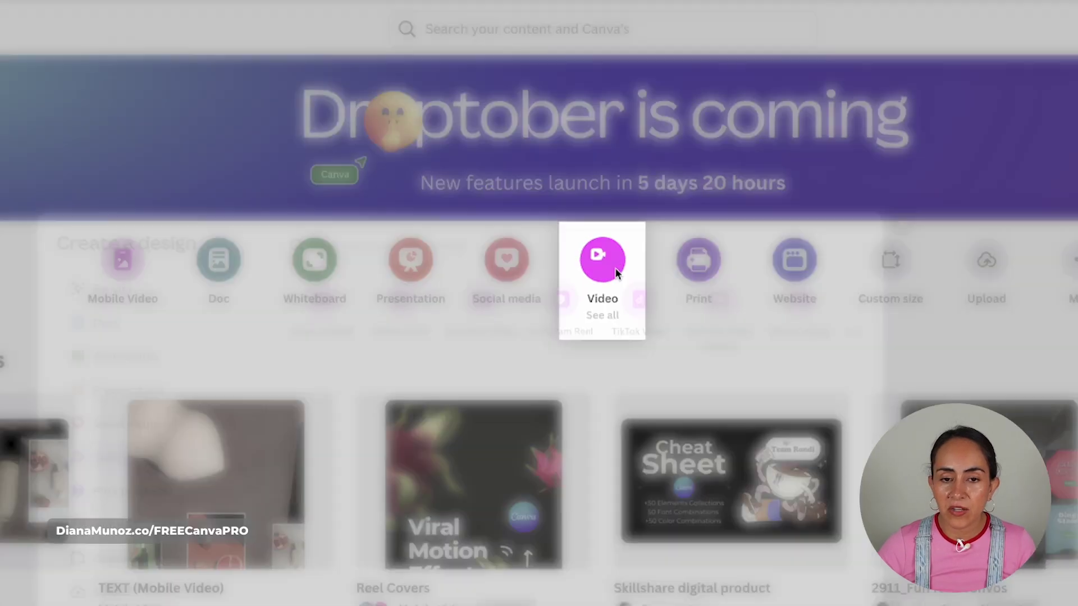
Step: Start a blank Mobile Video design and add the pasta video found by searching Elements for 'pasta'
click(615, 274)
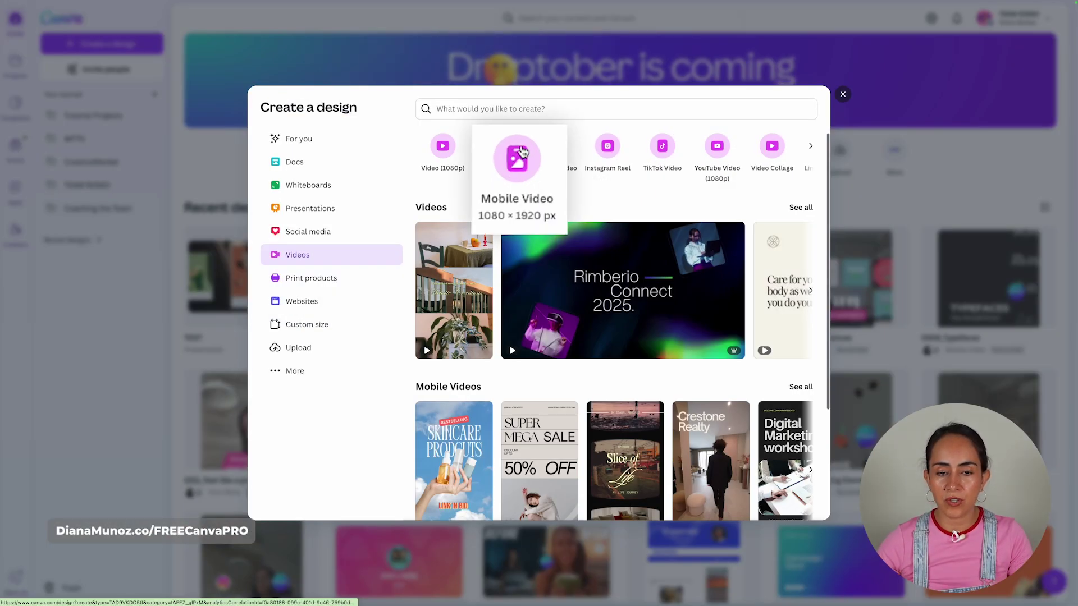
click(522, 151)
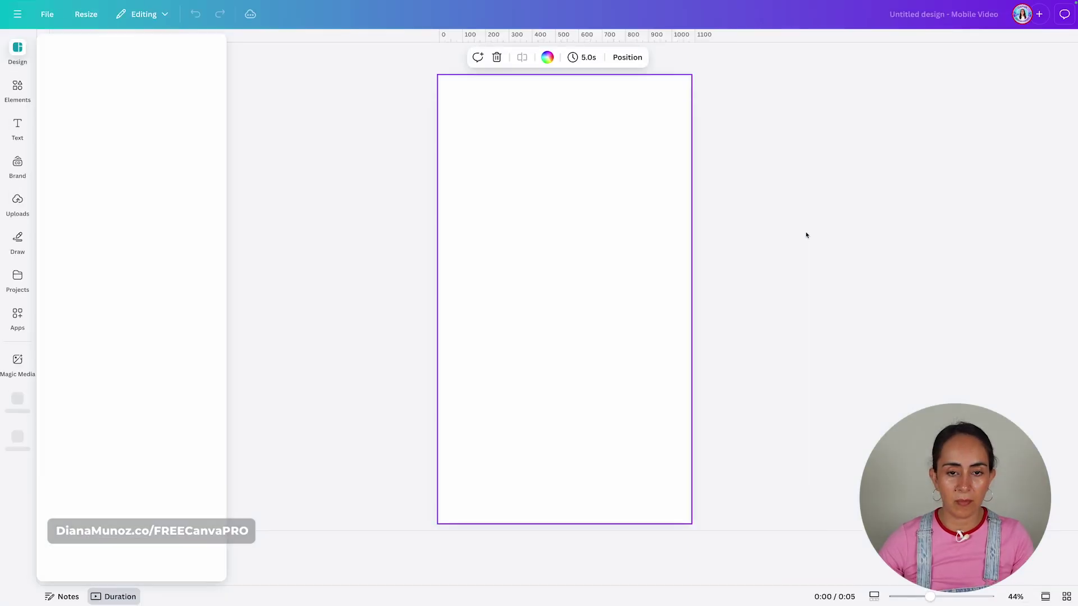
click(17, 90)
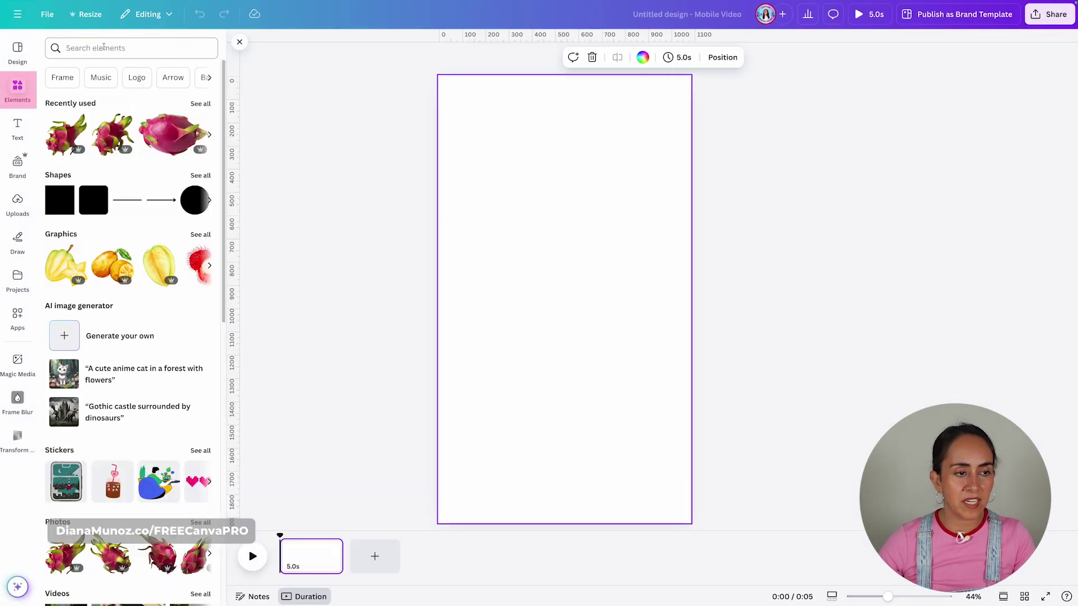
click(151, 54)
text(pasta)
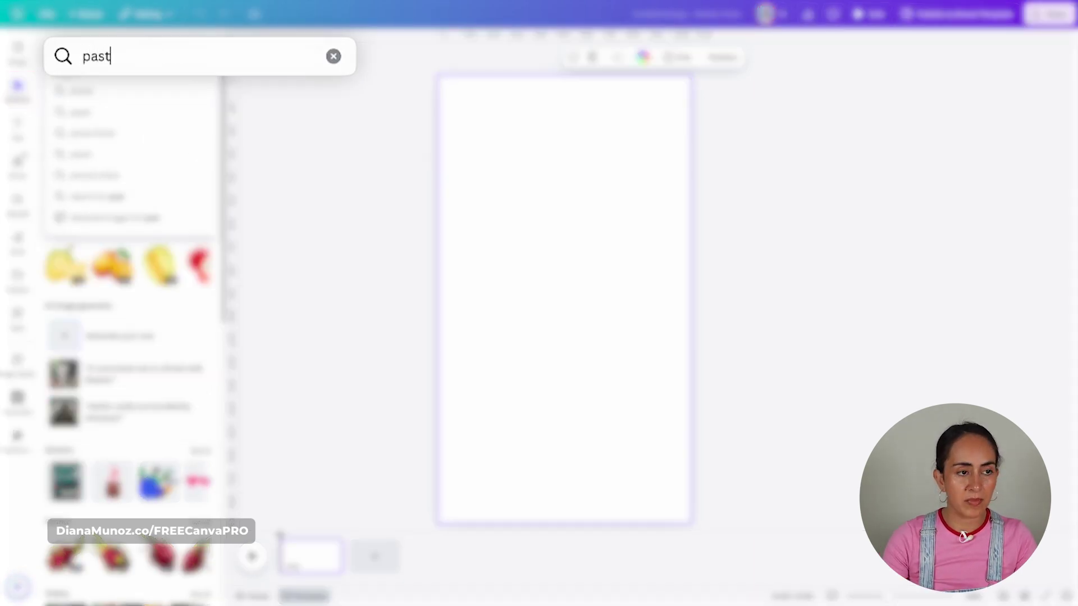
key(Return)
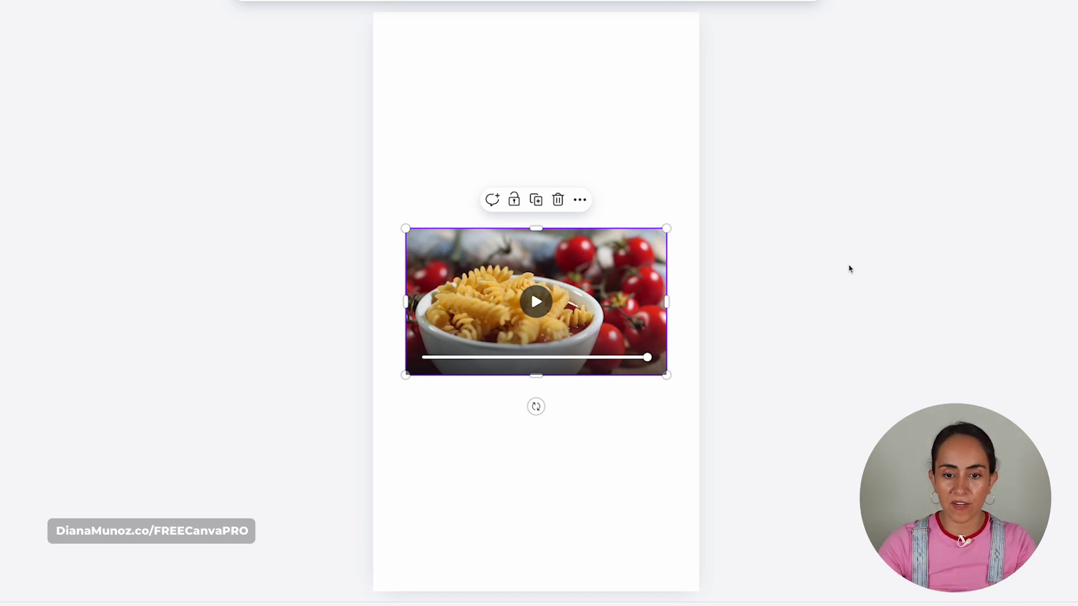
click(793, 332)
Step: Duplicate the pasta video, set one copy as the page background, and move the overlay copy up
click(604, 271)
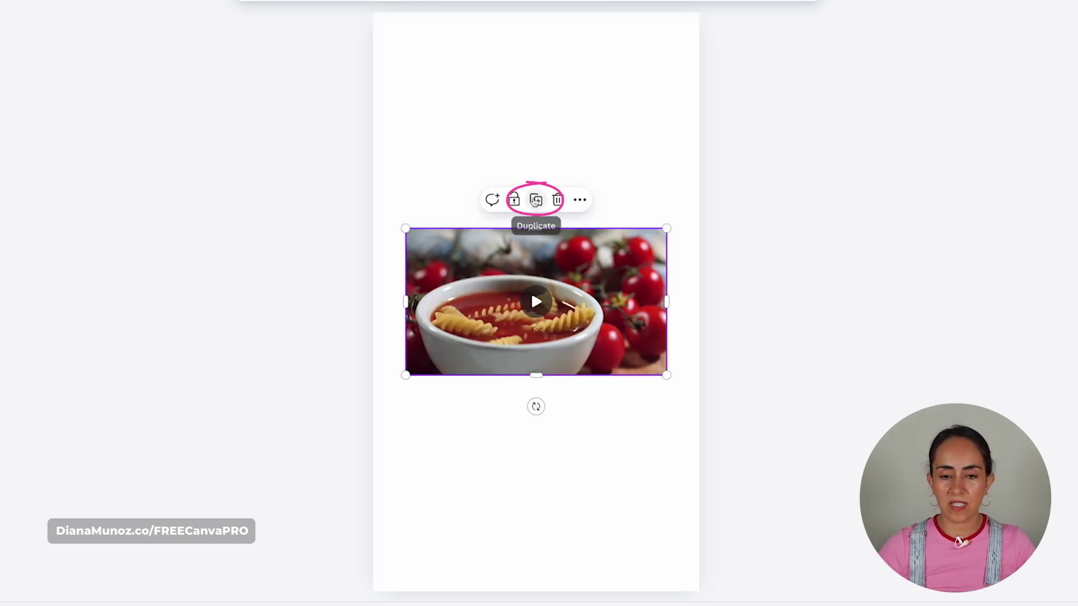
click(534, 202)
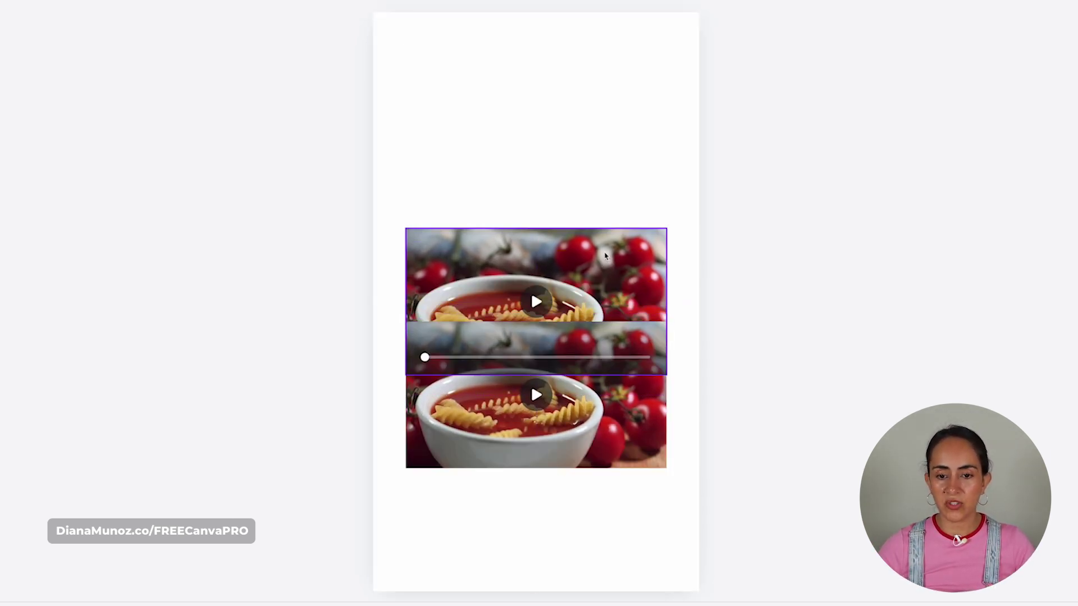
right_click(609, 249)
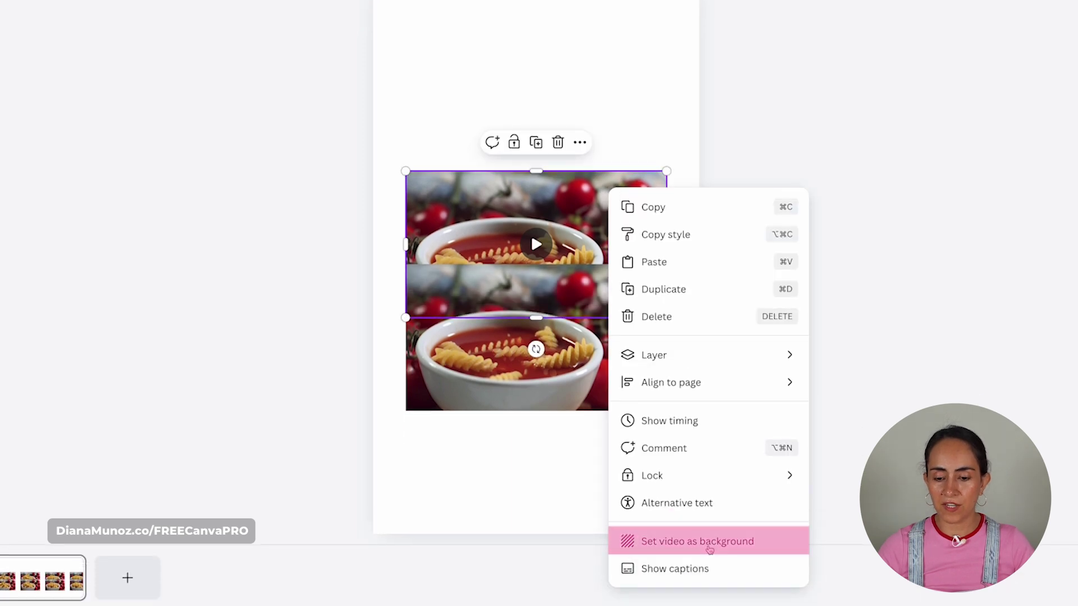
click(709, 542)
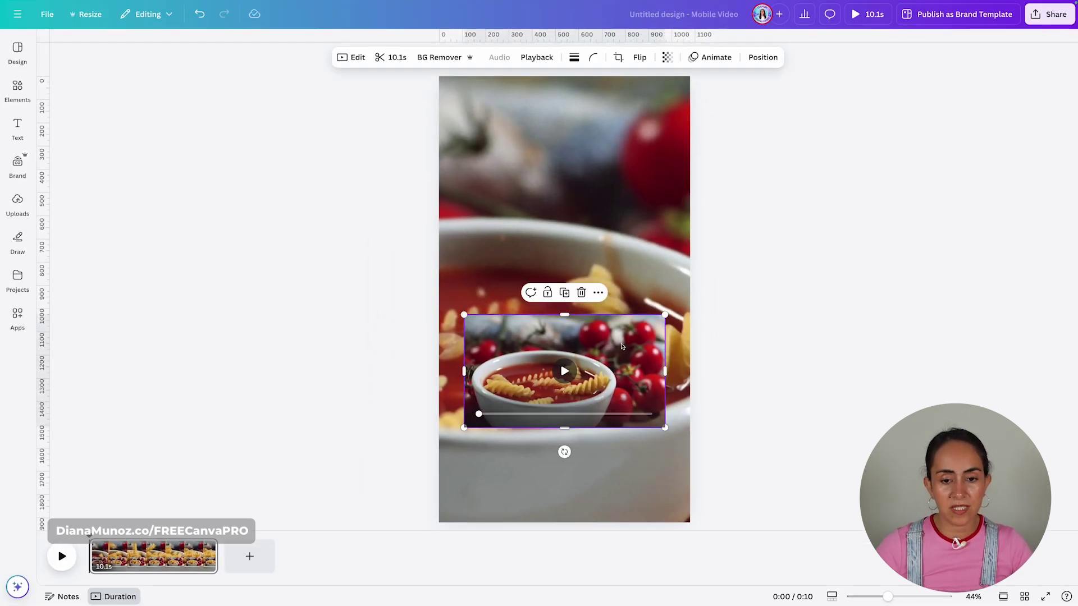
drag(630, 352, 627, 285)
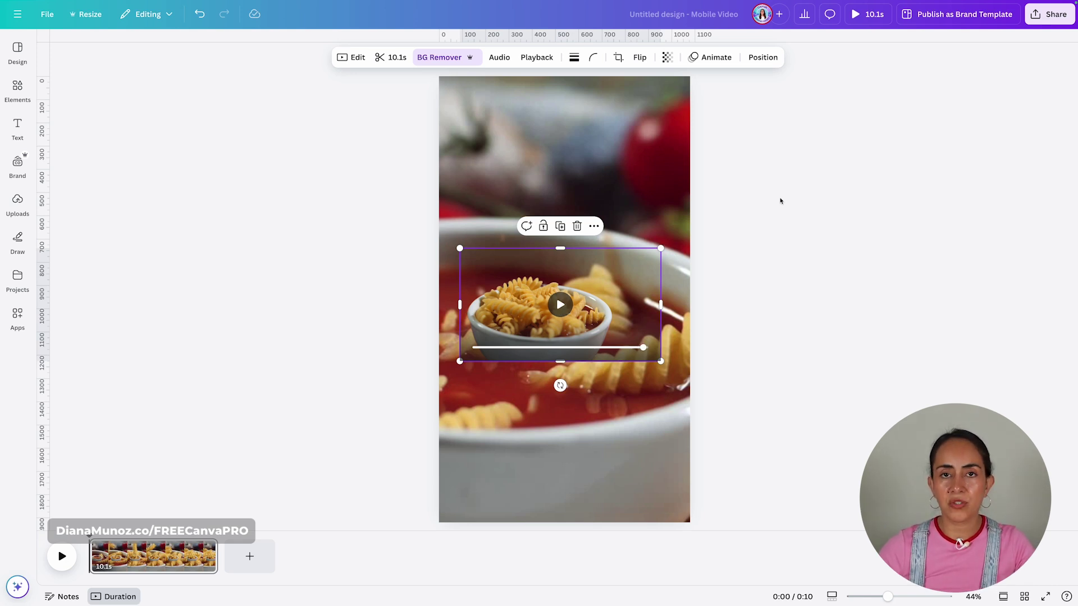
Step: Add an AL DENTE text box near the top of the page
click(762, 272)
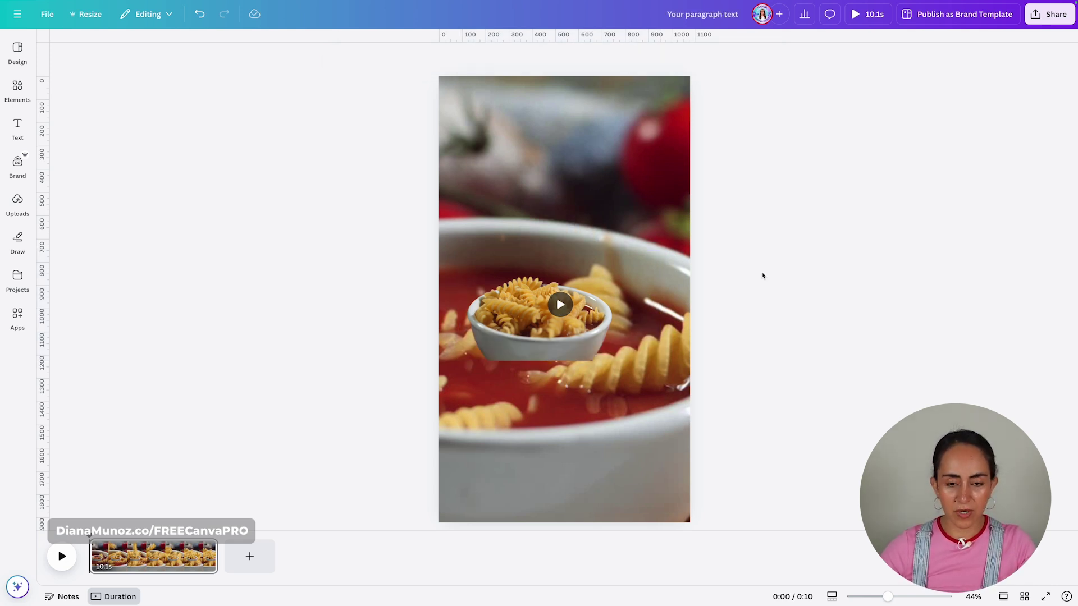
key(t)
drag(574, 331, 563, 208)
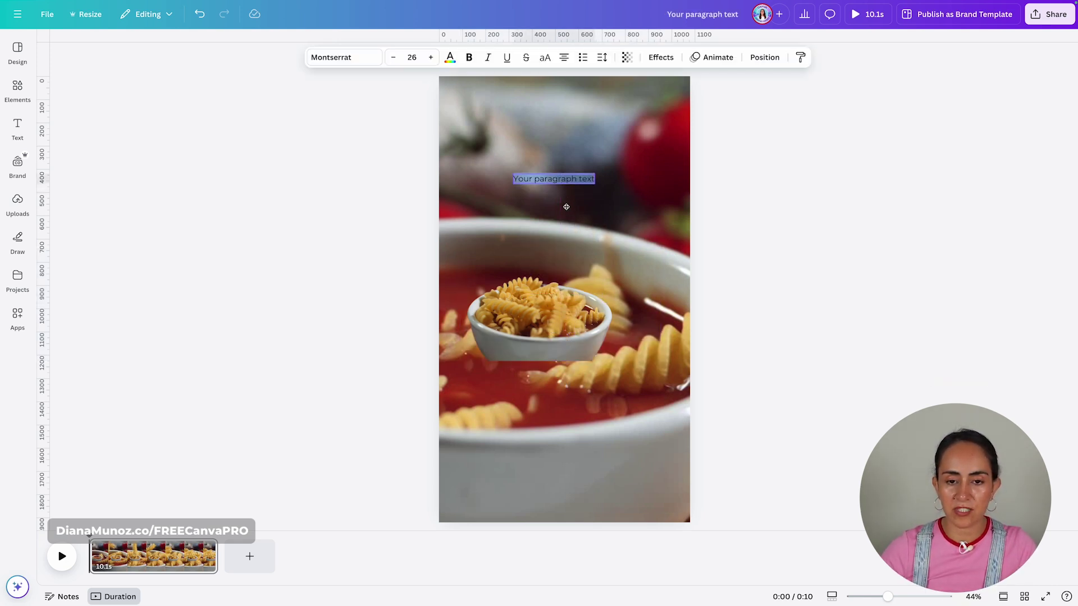
click(559, 179)
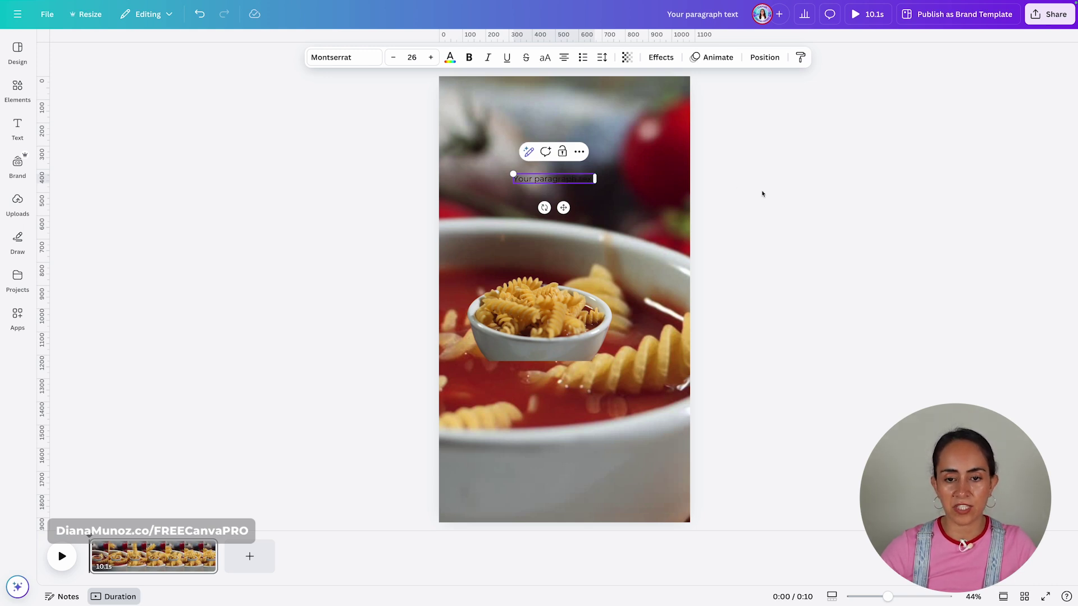
Step: Set AL DENTE in Noto Serif Display ExtraCondensed and enlarge it across the page
click(343, 57)
text(noto serif displ)
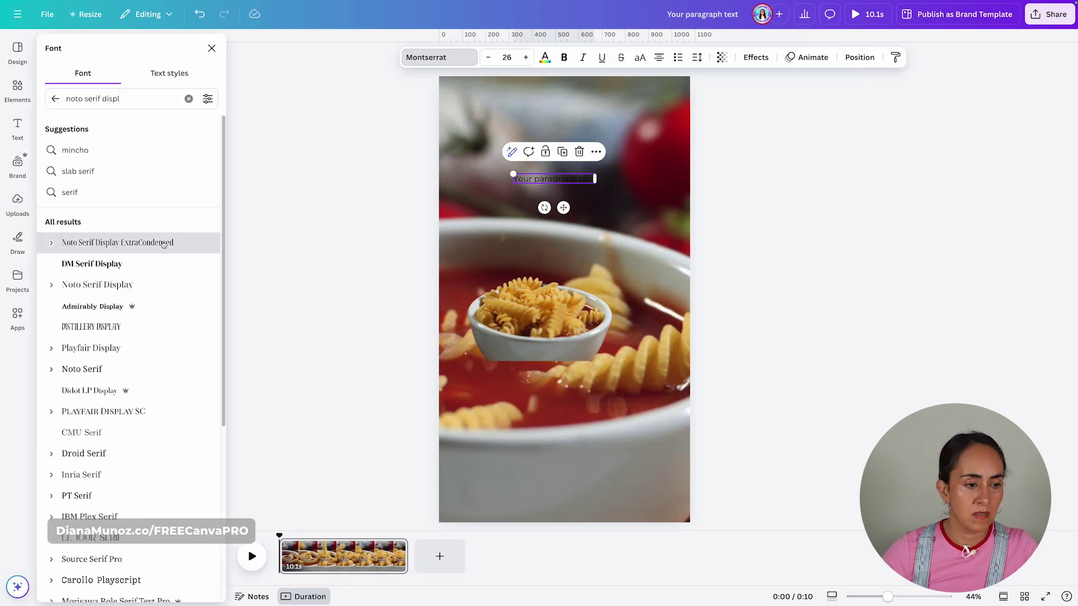
click(118, 242)
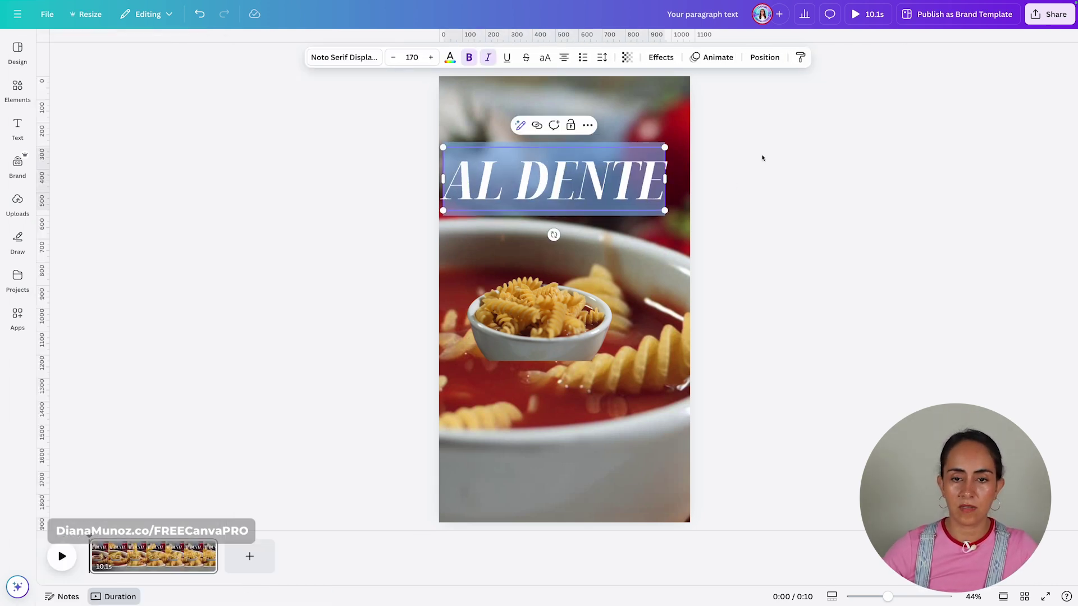
click(602, 58)
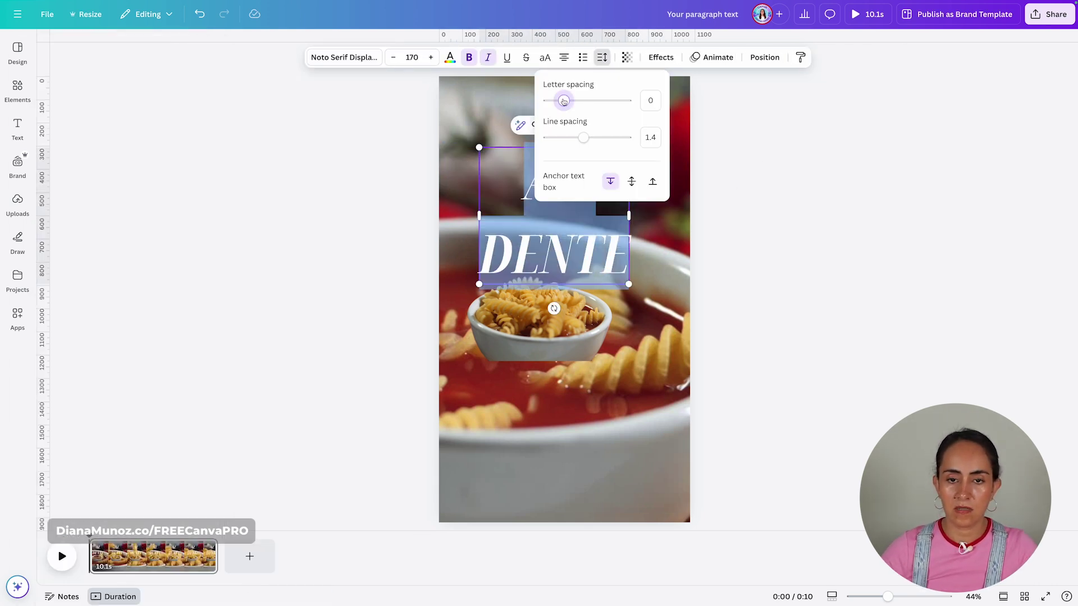
drag(638, 149, 679, 73)
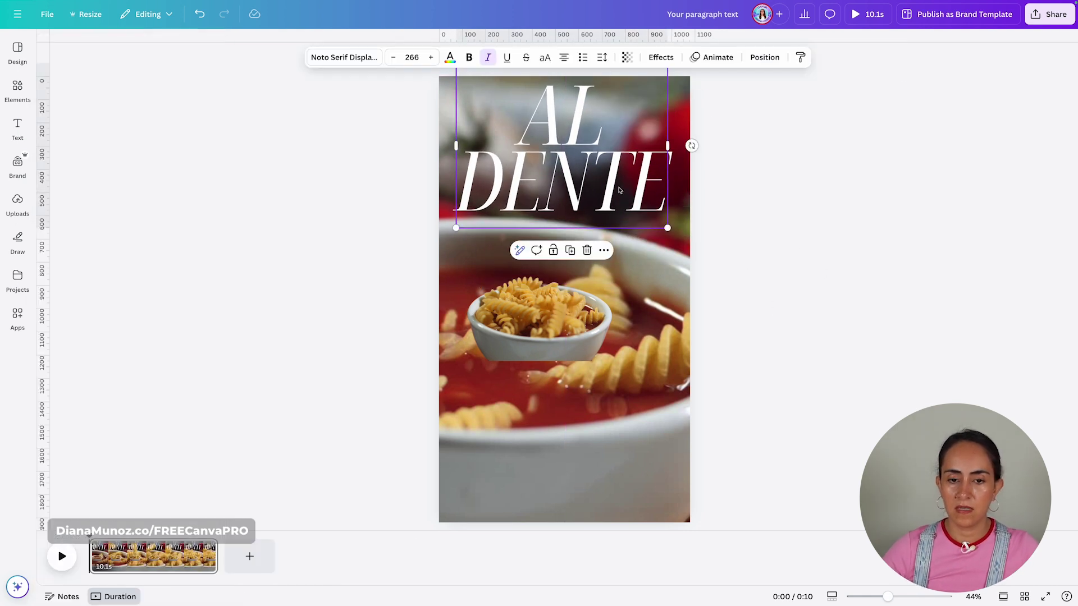
click(785, 274)
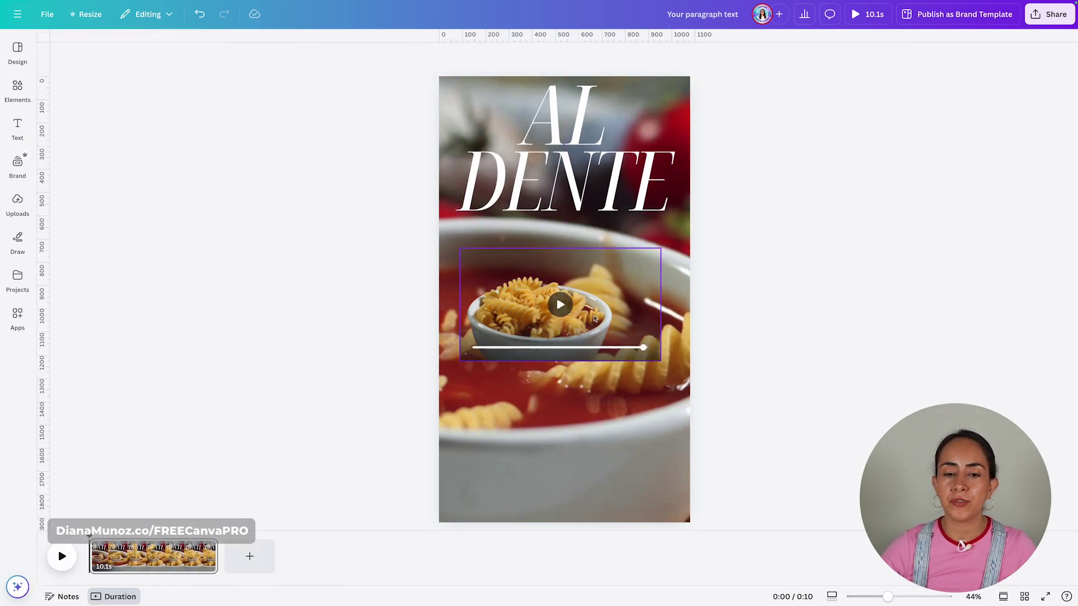
click(613, 306)
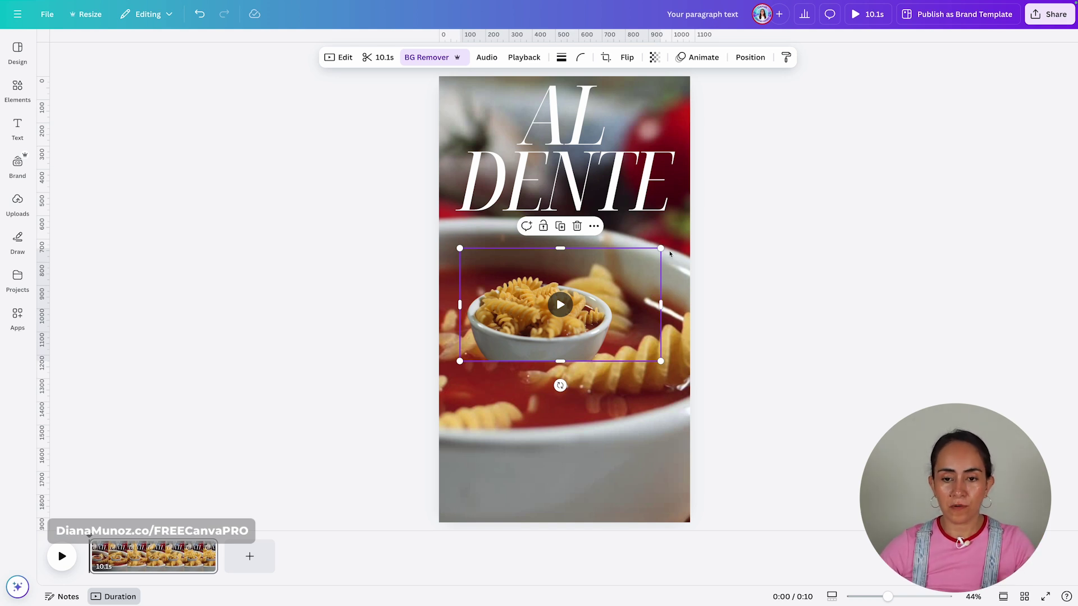
Step: Move the pasta cut-out layer above the AL DENTE text in the Layers list
drag(621, 293, 625, 250)
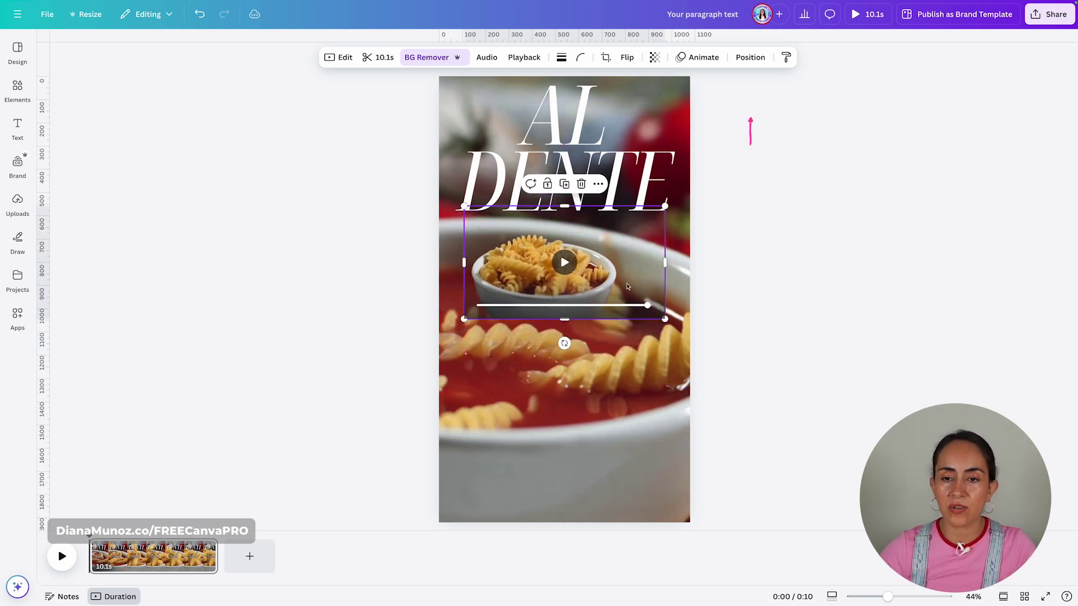
click(752, 57)
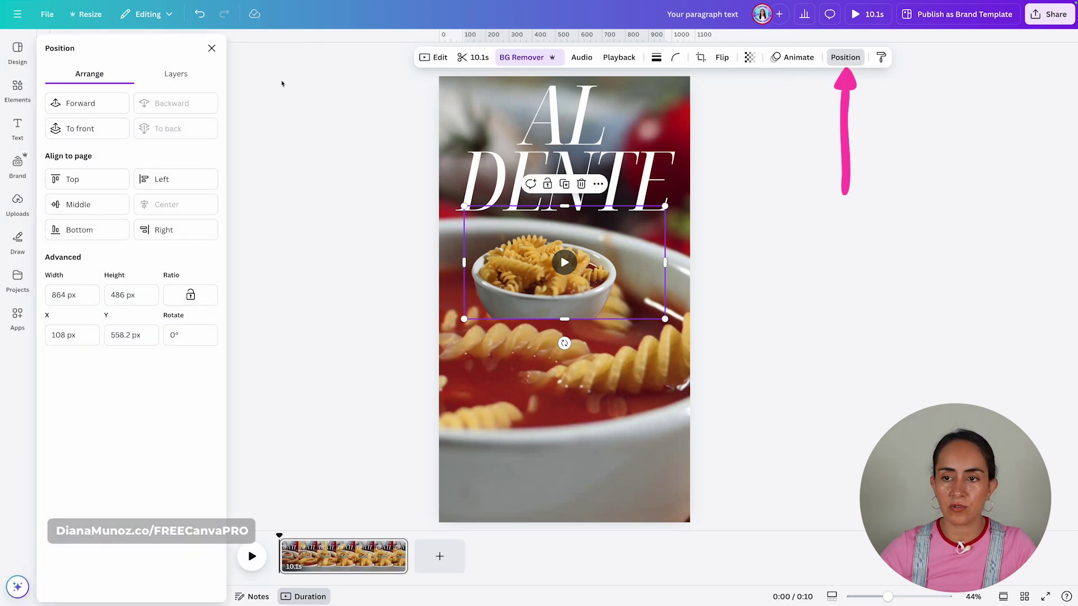
click(176, 74)
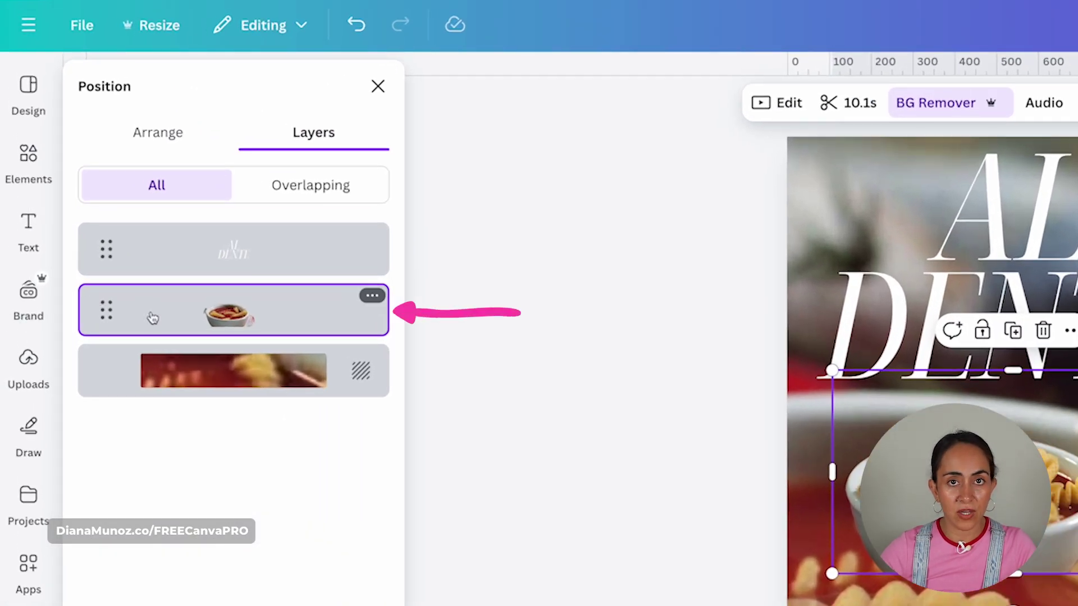
drag(153, 318, 210, 273)
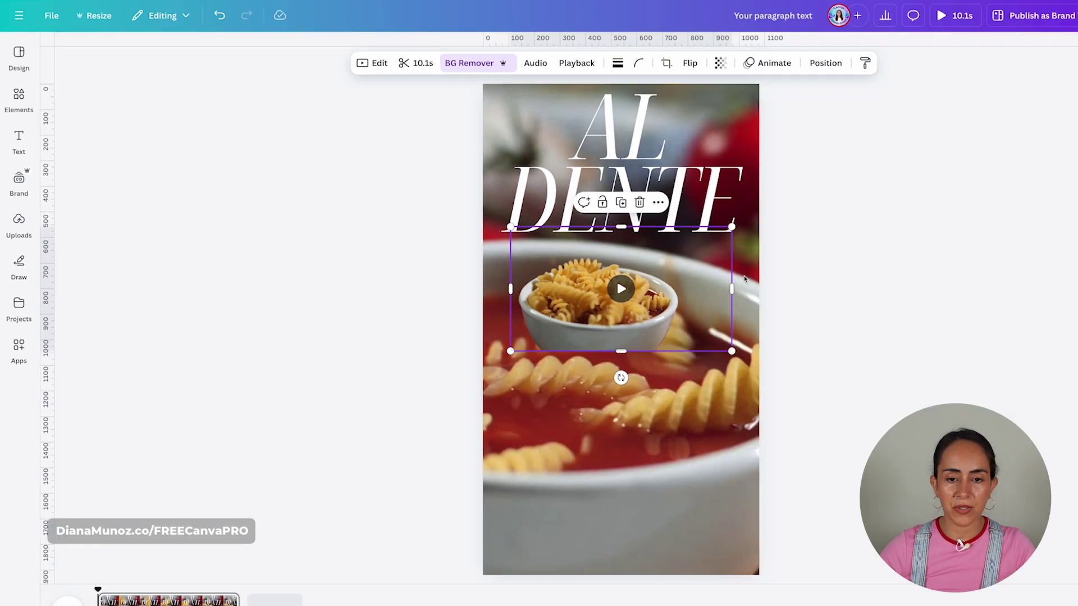
Step: Enlarge the pasta cut-out to 3413 × 1920 px and centre it on the page
drag(732, 233, 903, 105)
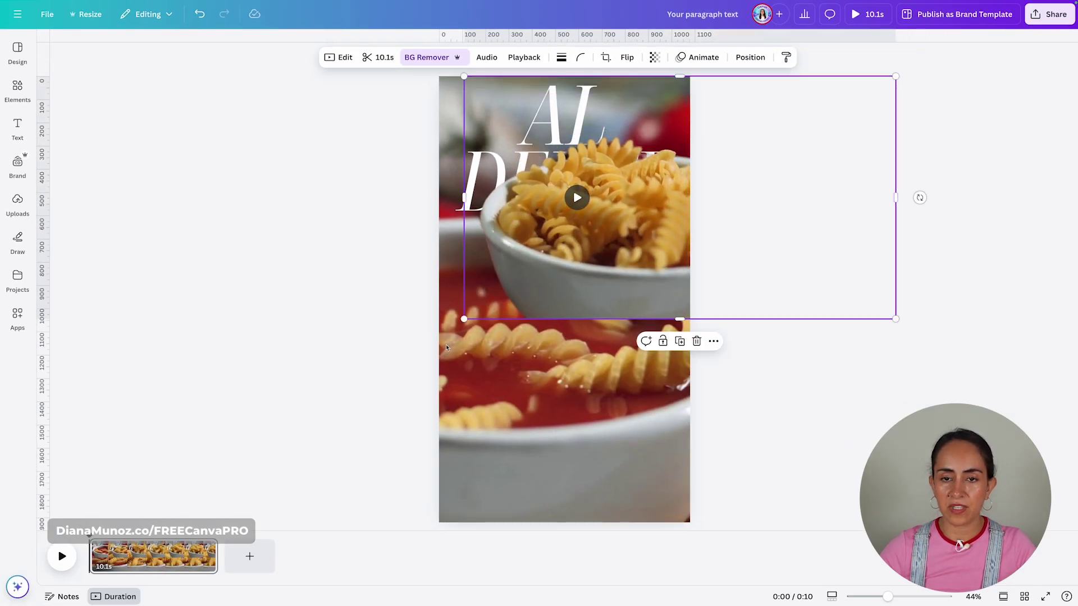
drag(460, 320, 79, 476)
click(750, 57)
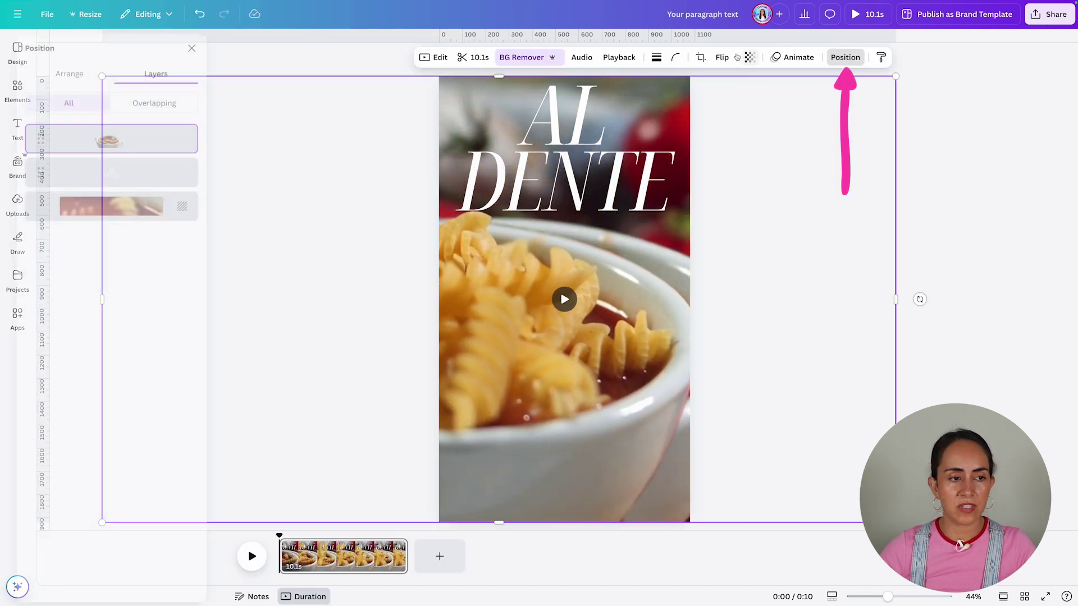
click(89, 74)
click(173, 204)
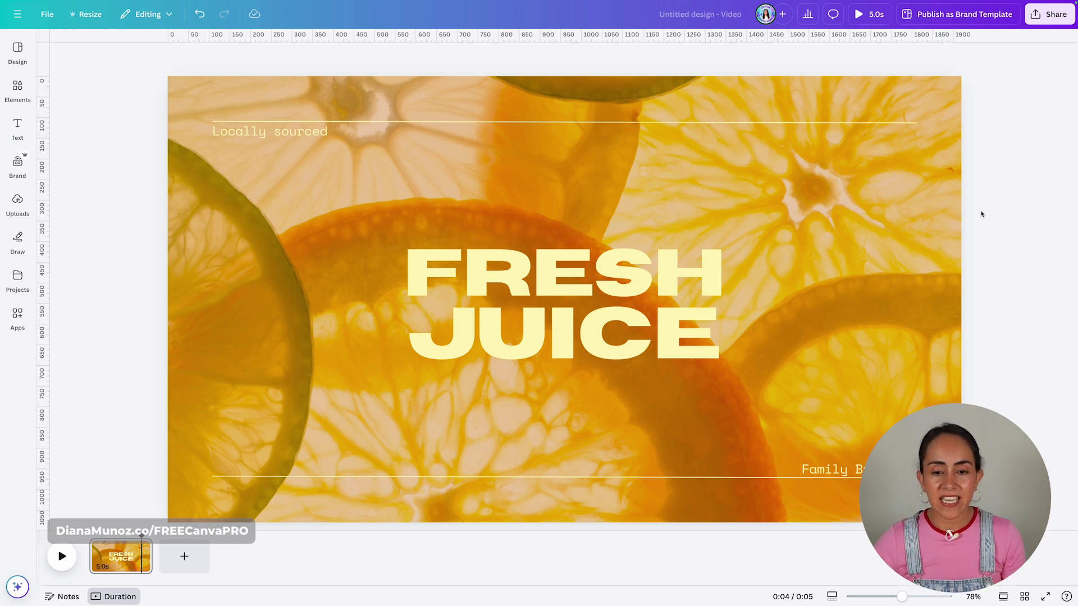
Step: Duplicate the FRESH text and place the copy back over the original
click(944, 270)
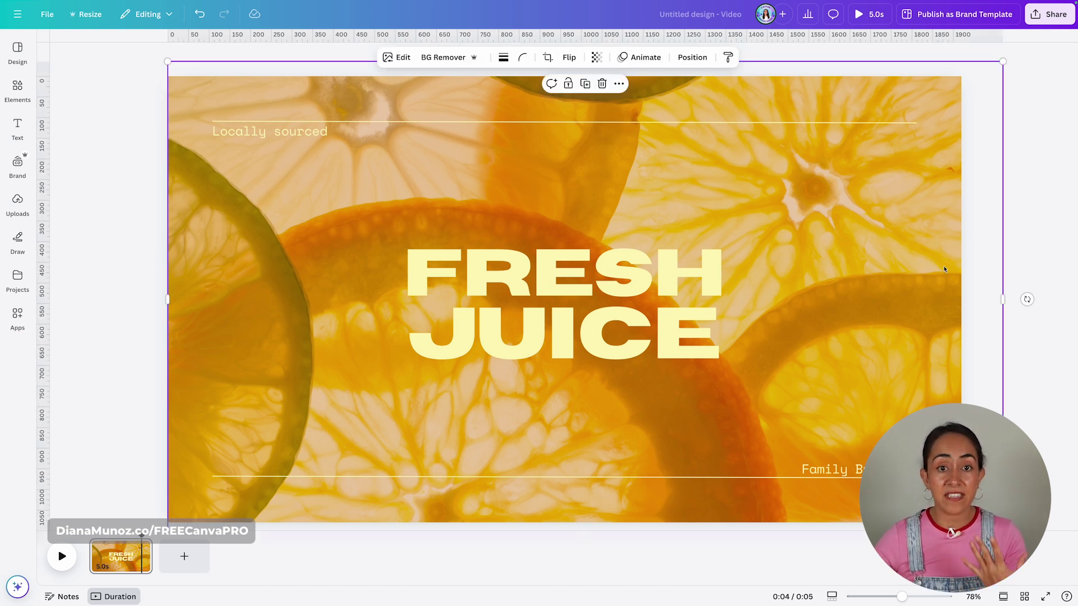
click(1029, 197)
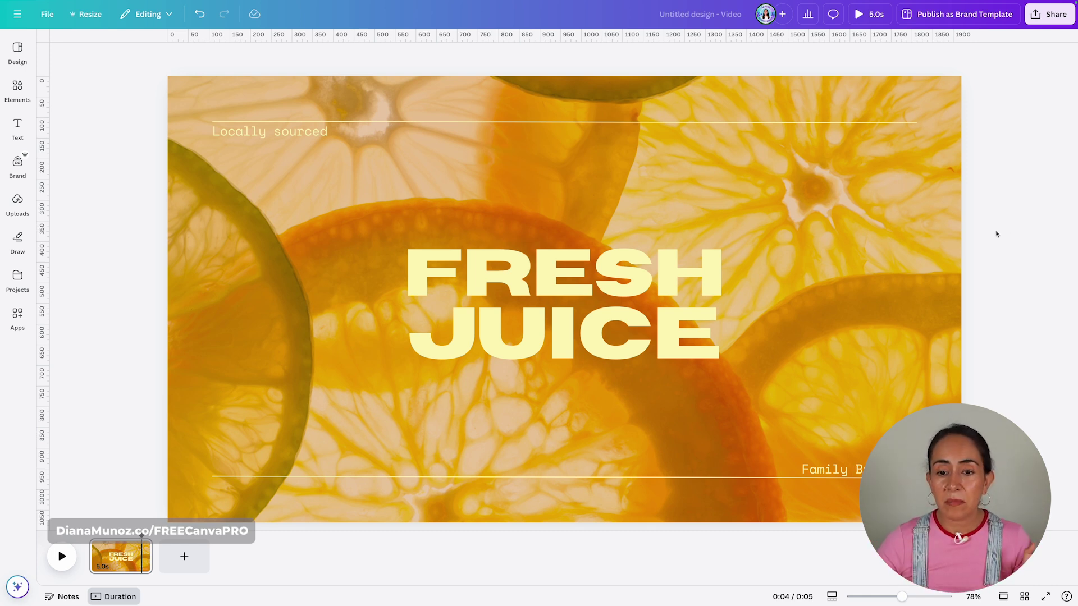
click(643, 283)
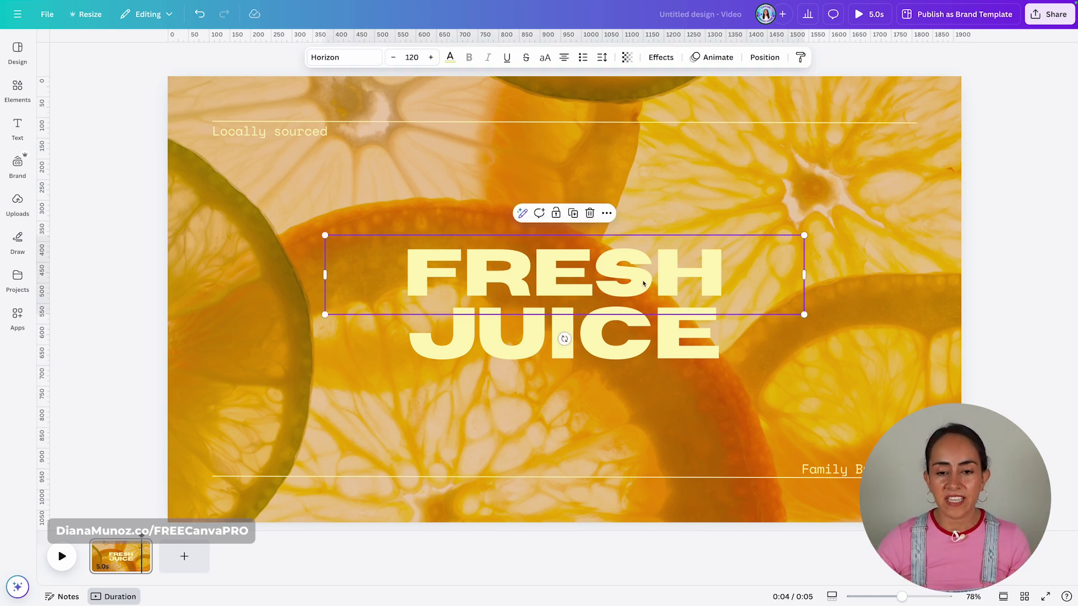
click(645, 320)
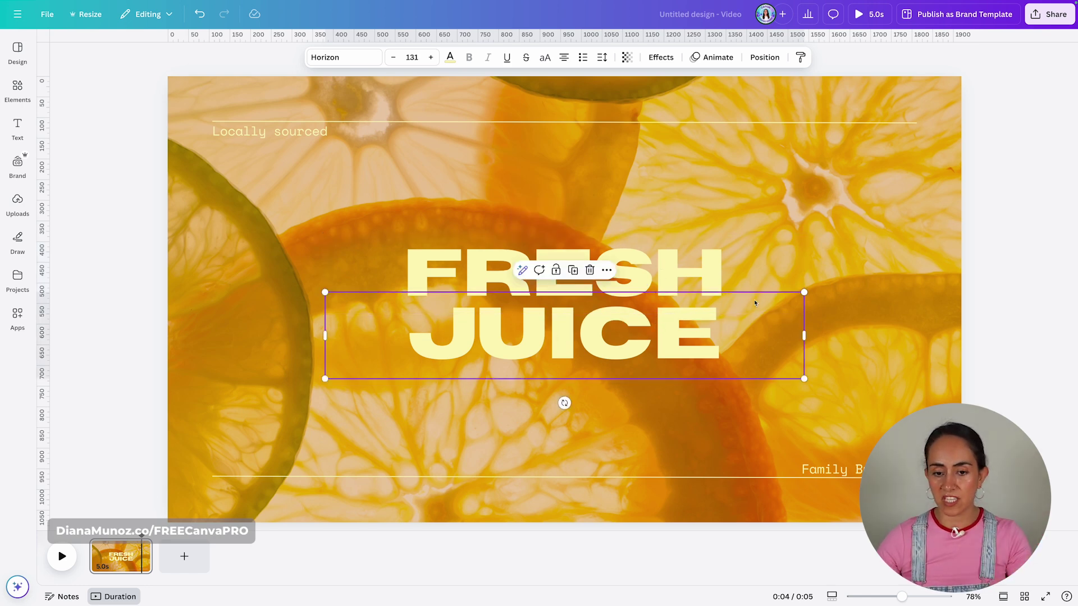
click(694, 281)
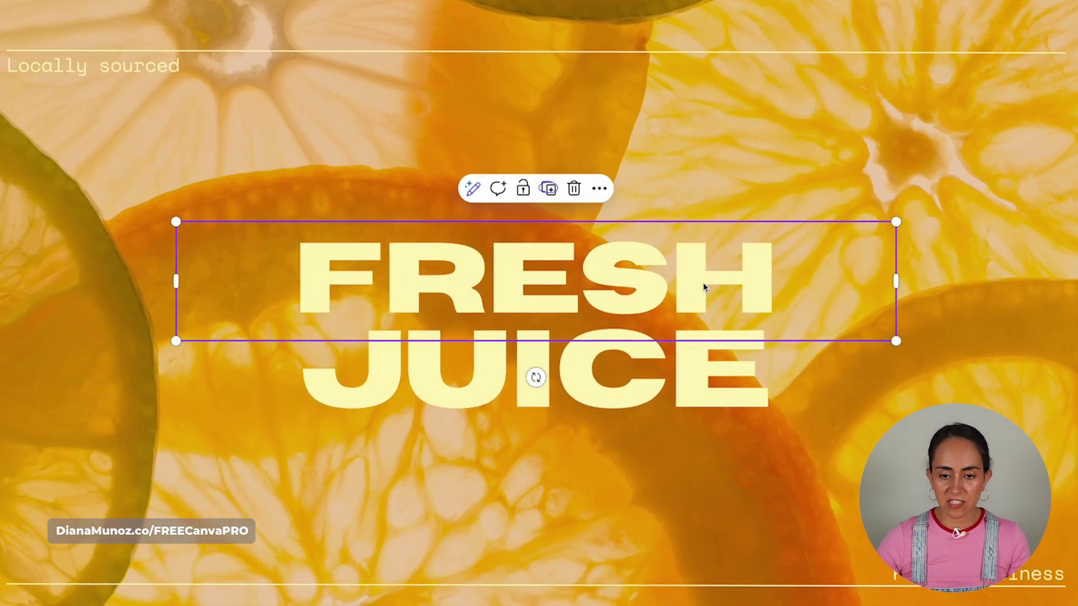
click(535, 193)
drag(751, 308, 741, 293)
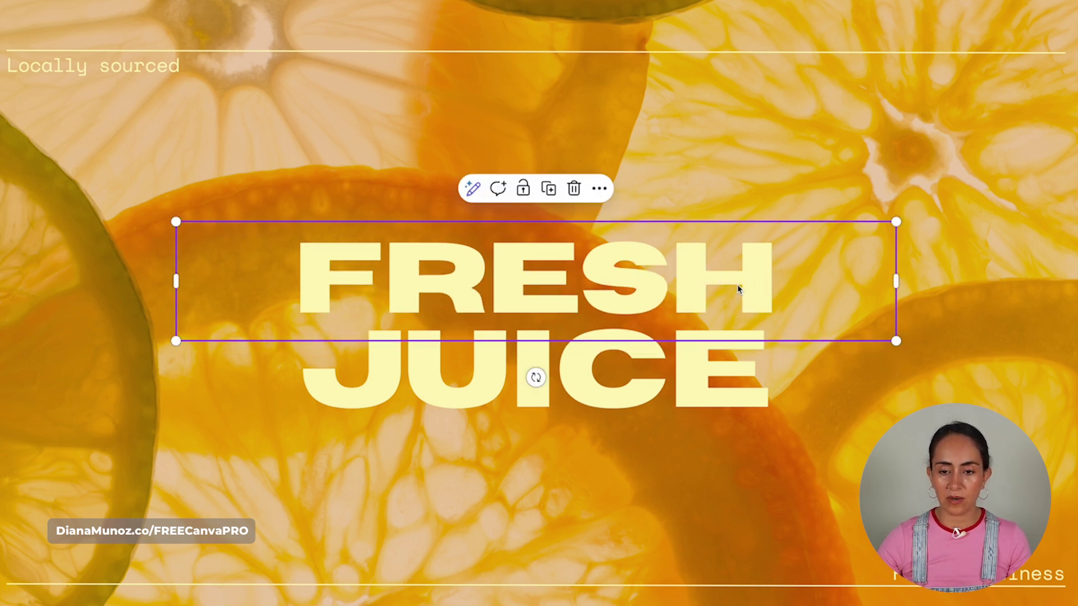
Step: Duplicate the JUICE text and snap the copy exactly onto the original
click(699, 373)
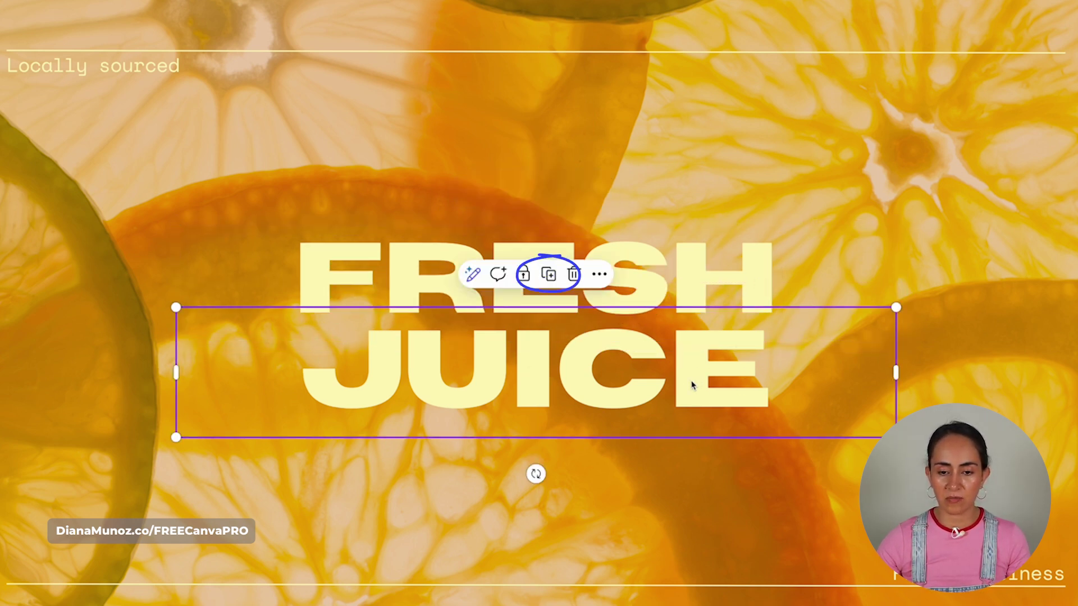
click(549, 274)
drag(699, 393, 706, 417)
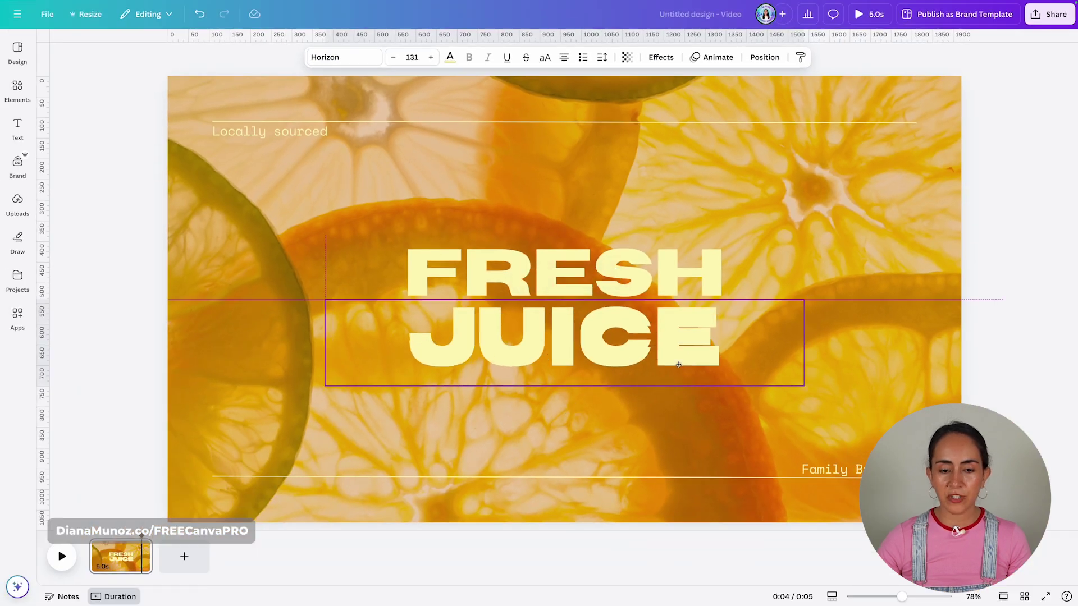
drag(678, 365, 678, 362)
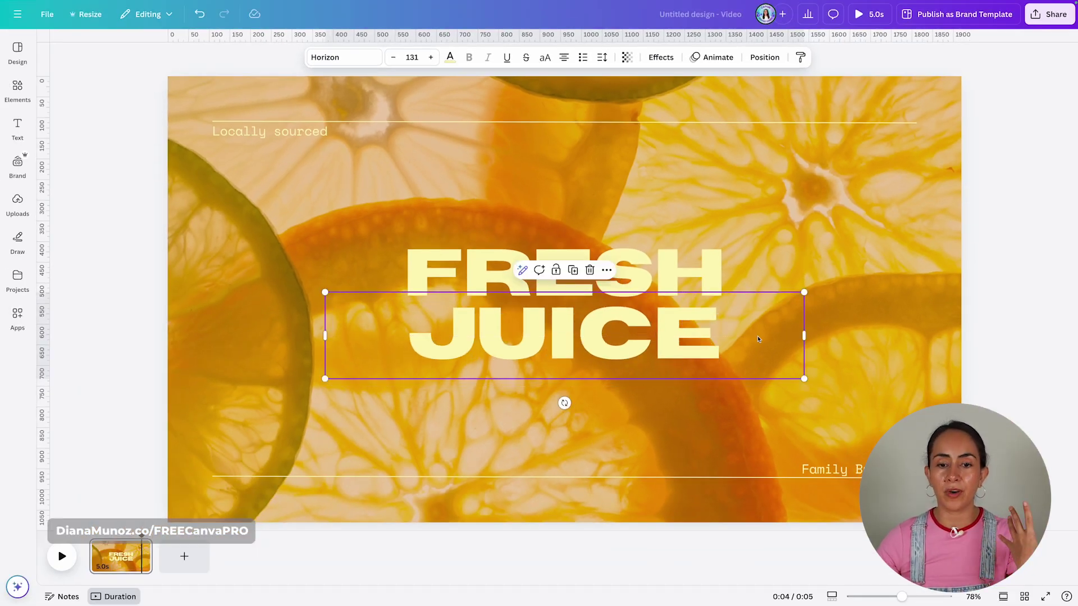
Step: Select the top FRESH and JUICE copies in Layers and apply the Hollow effect
click(772, 60)
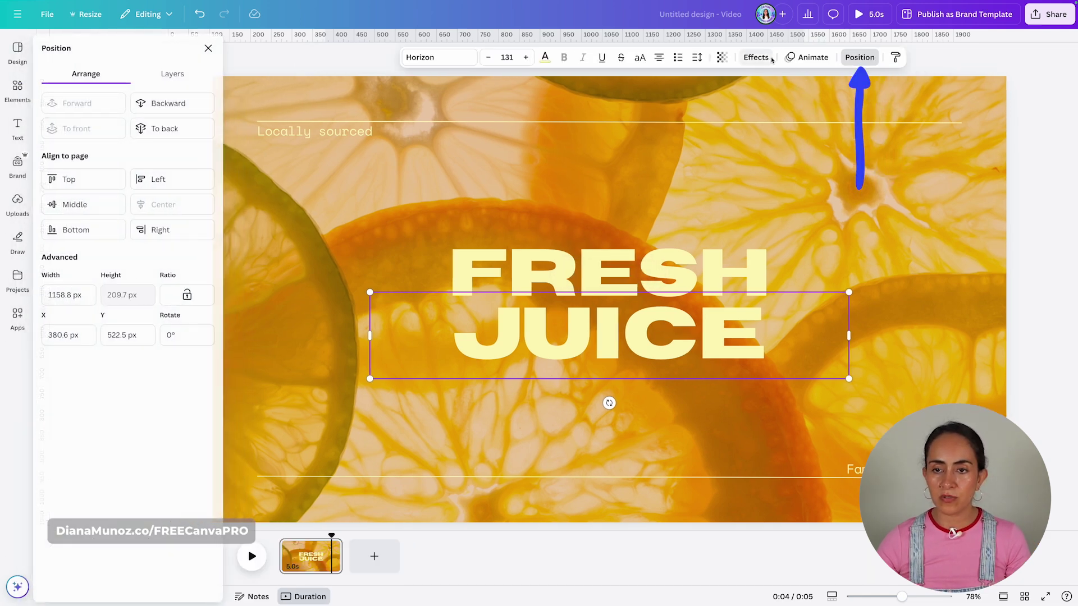
click(193, 77)
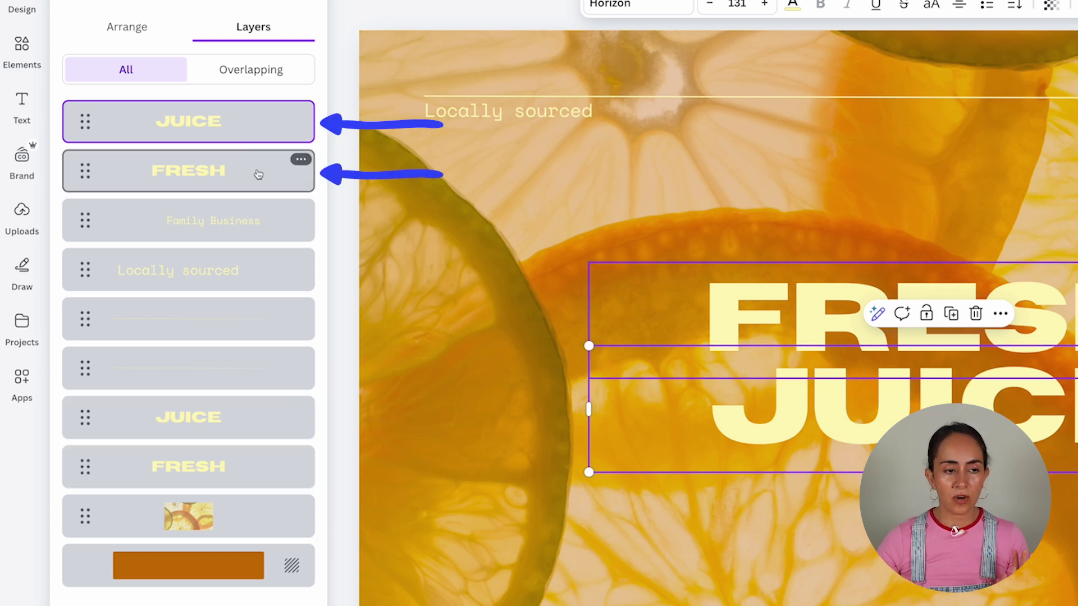
shift+click(210, 174)
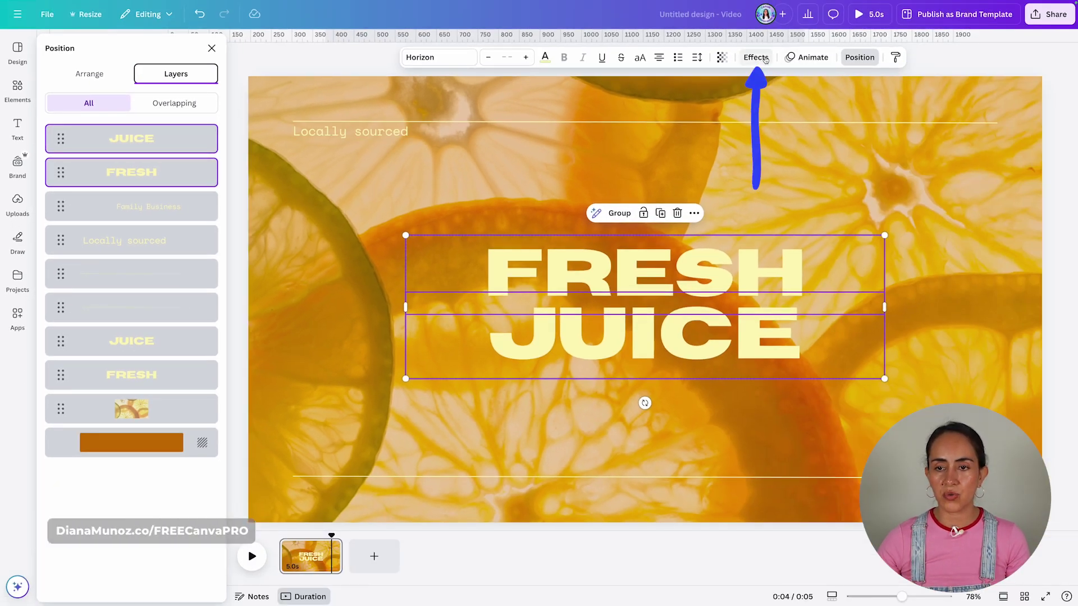
click(755, 57)
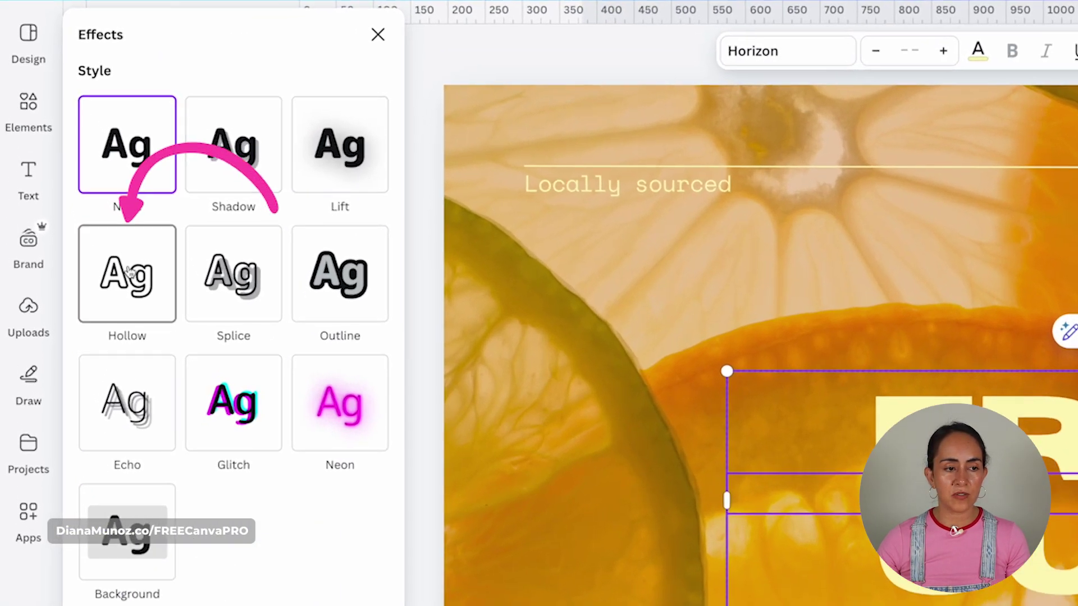
click(141, 291)
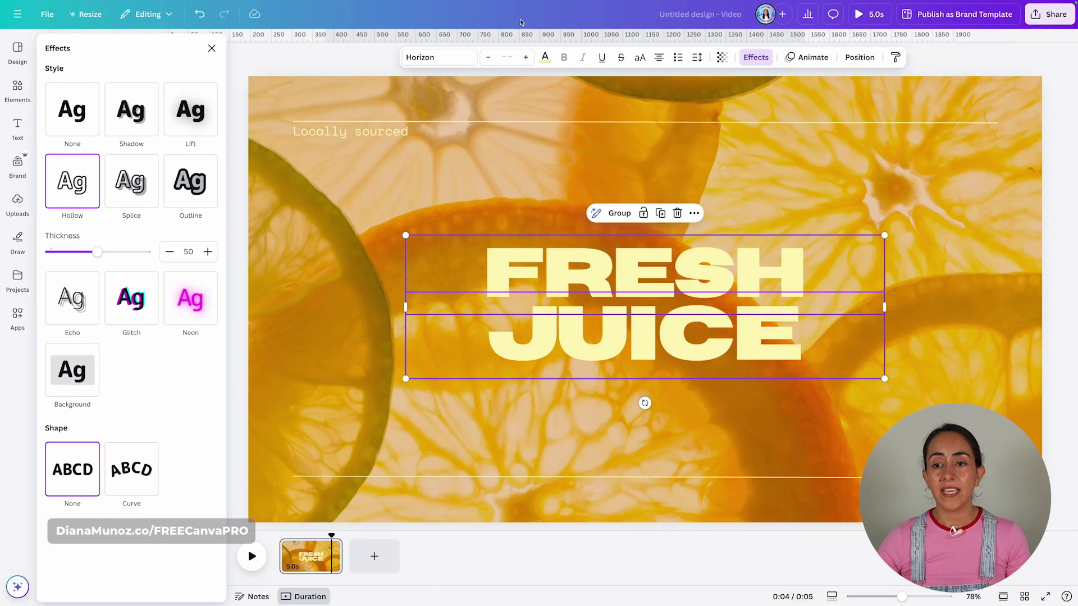
Step: Reselect the lower solid JUICE layer from the layers list
click(875, 59)
click(131, 138)
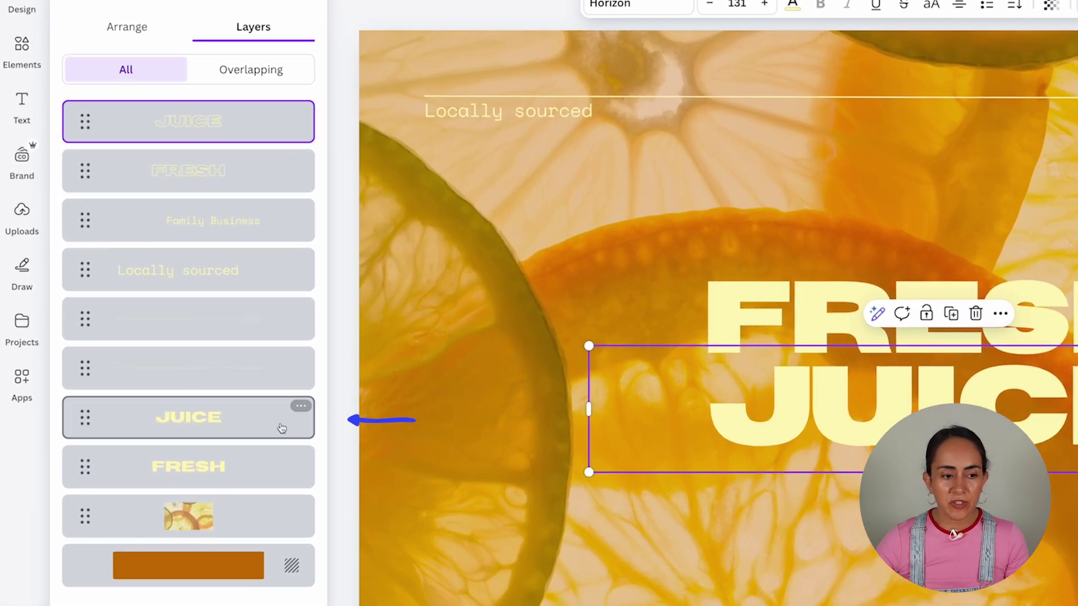
click(199, 418)
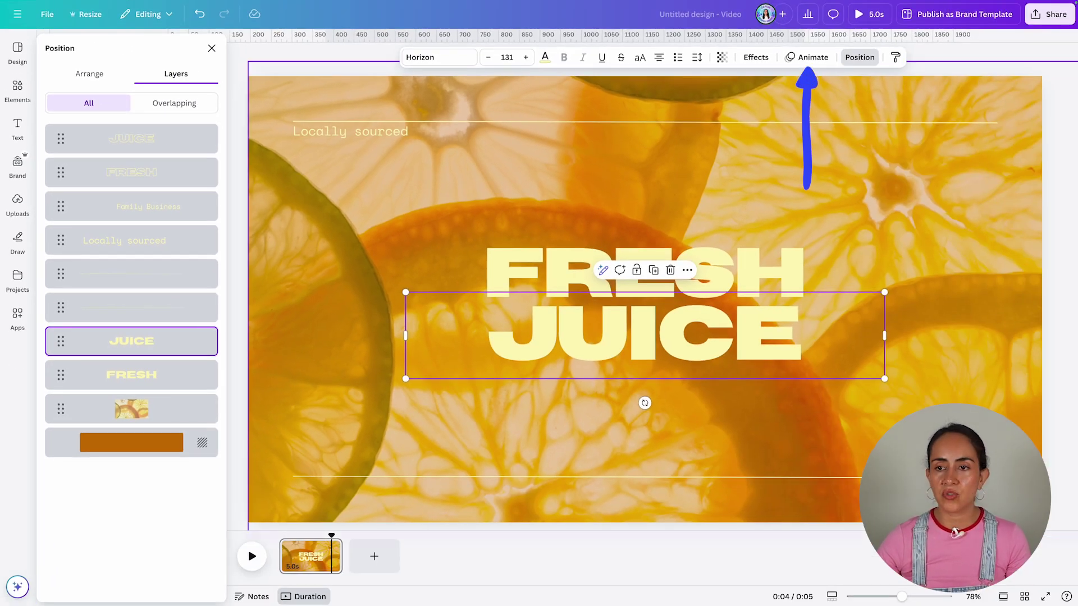
click(807, 57)
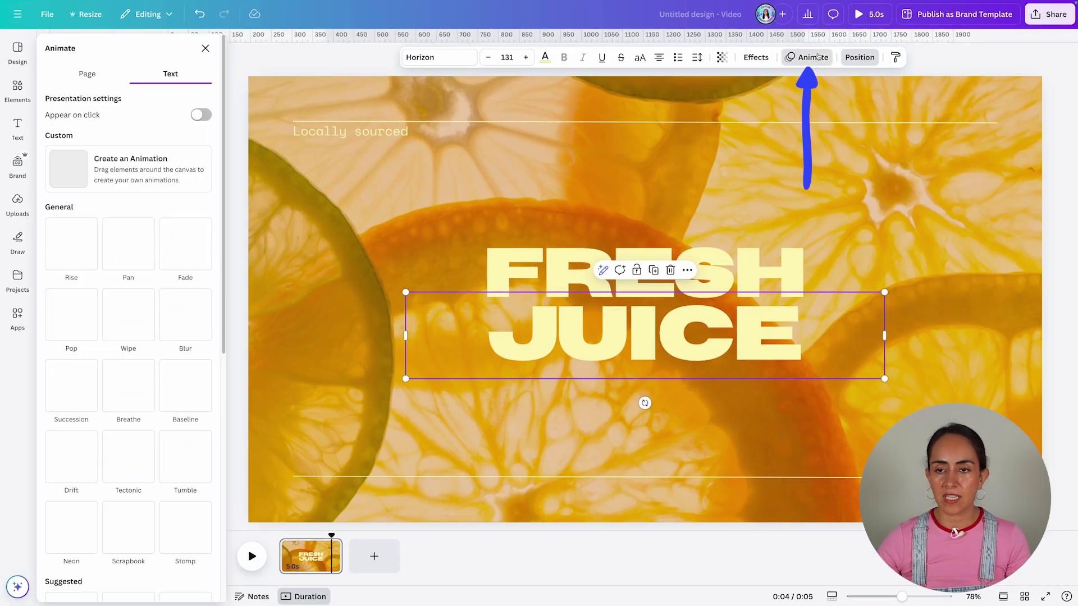
Step: Give the solid JUICE a Wipe animation, on enter only, moving right
click(151, 345)
scroll(133, 318, down, 1)
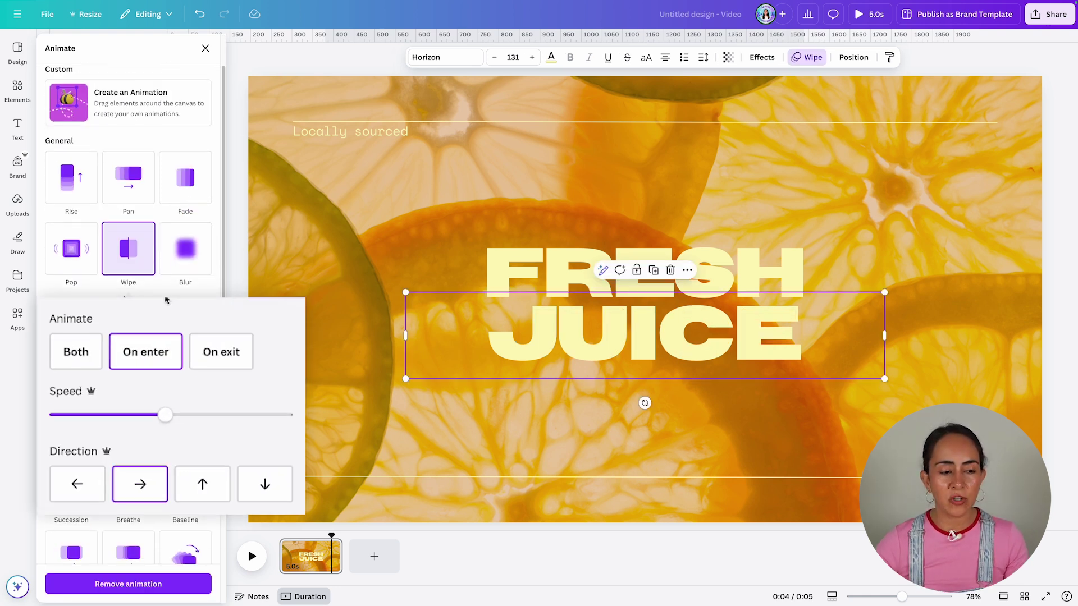
click(114, 338)
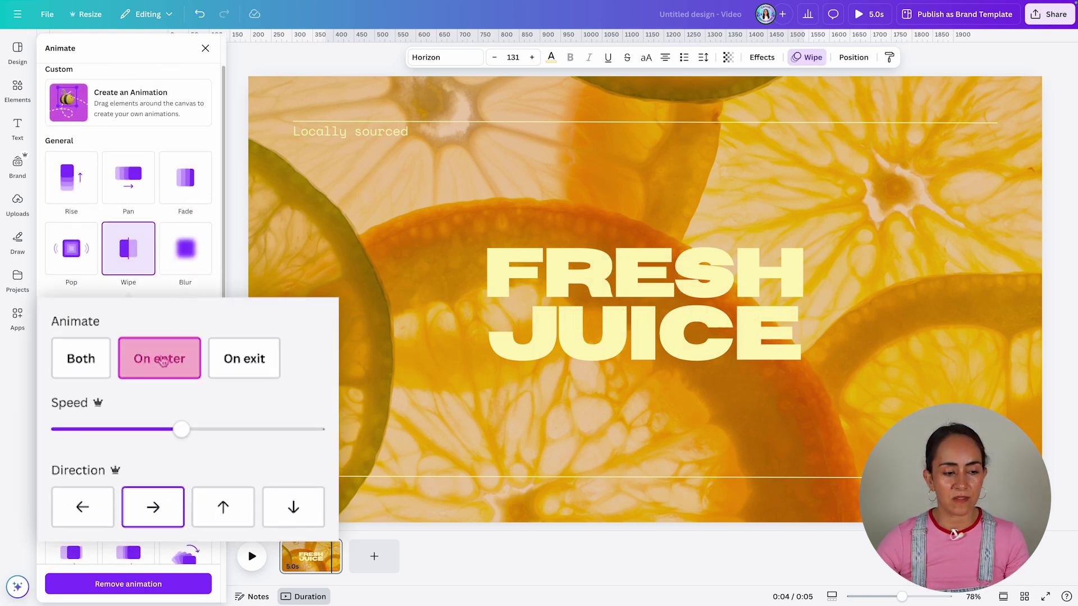
click(151, 505)
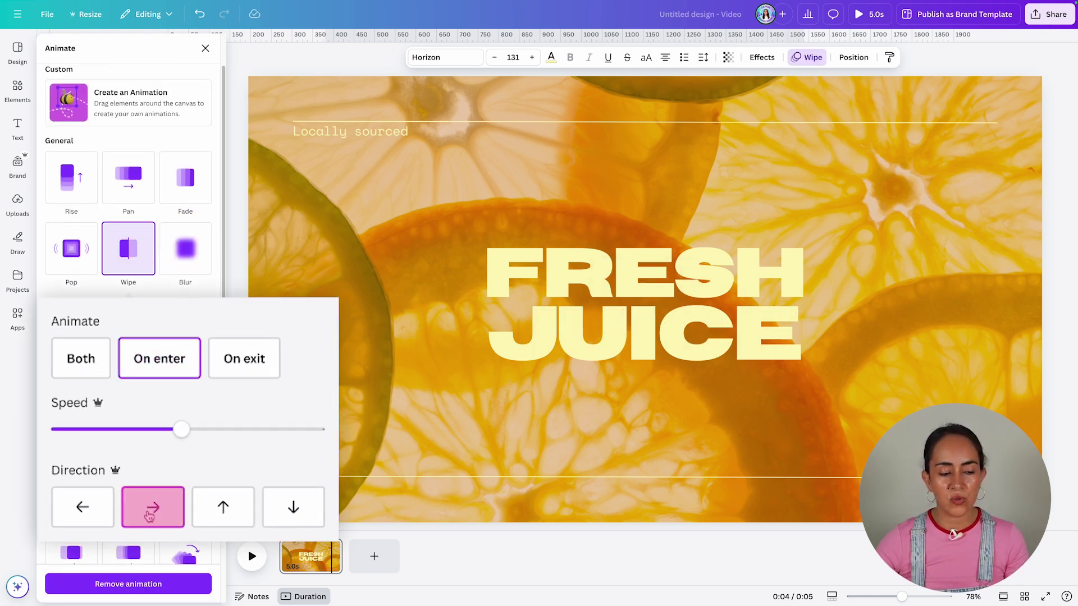
click(205, 49)
Step: Select the solid FRESH layer and give it a Wipe animation toward the left
click(758, 57)
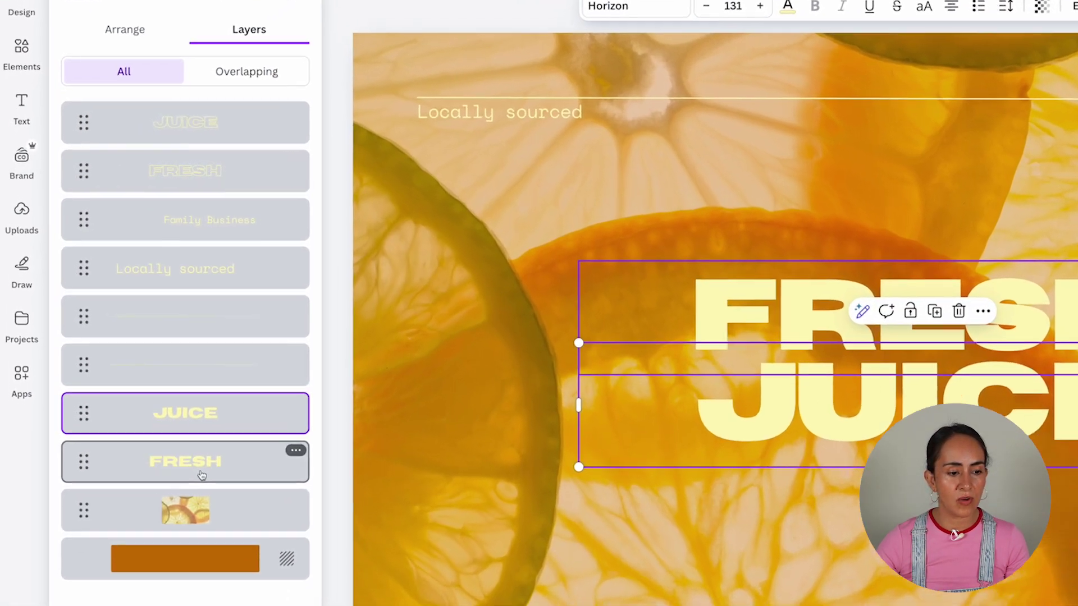
click(150, 375)
click(814, 57)
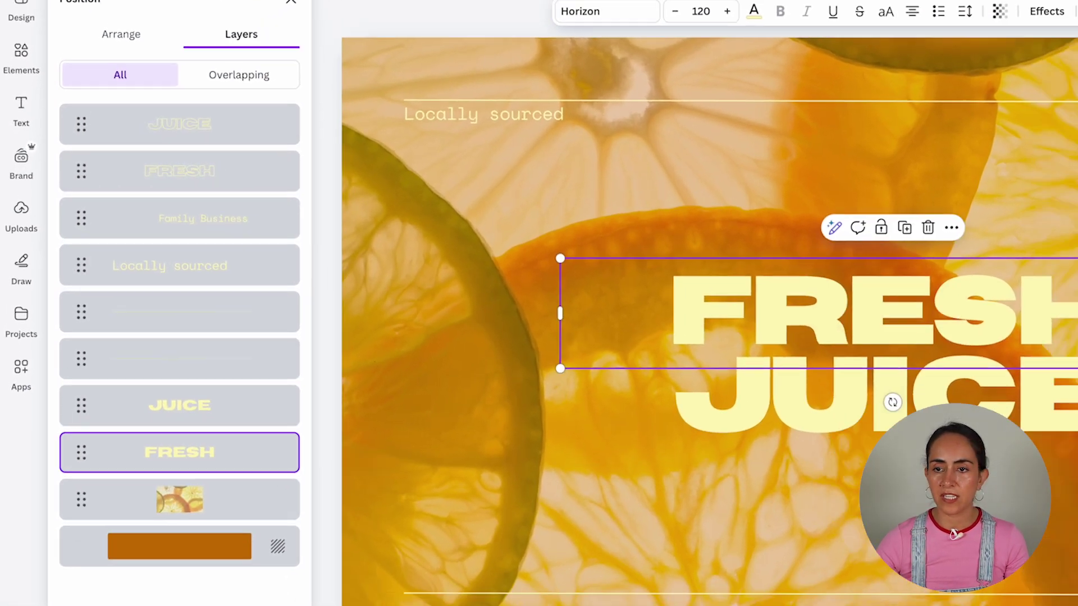
click(128, 314)
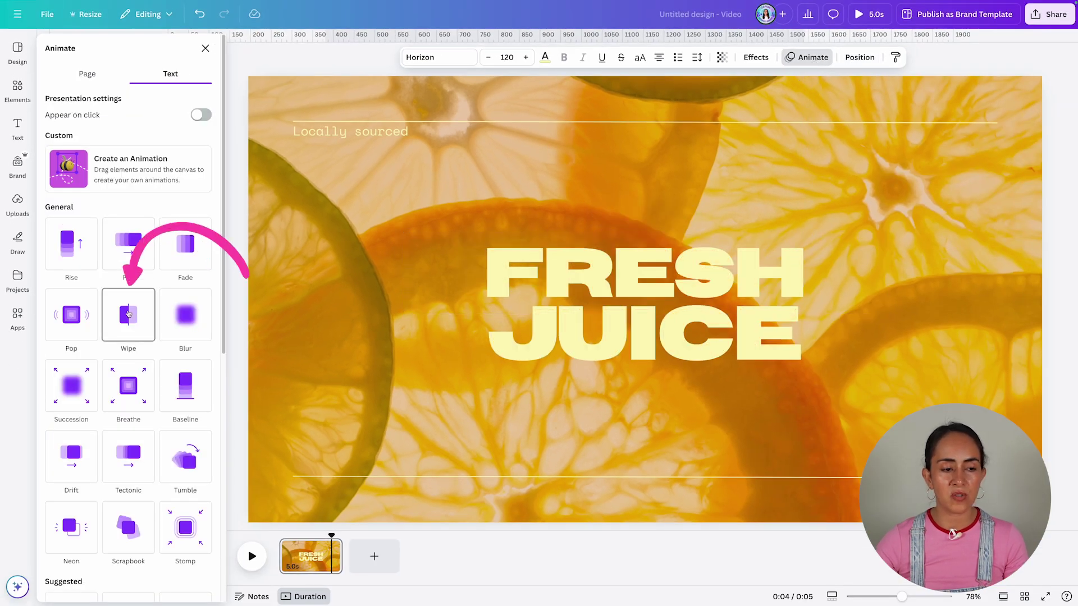
scroll(128, 315, down, 1)
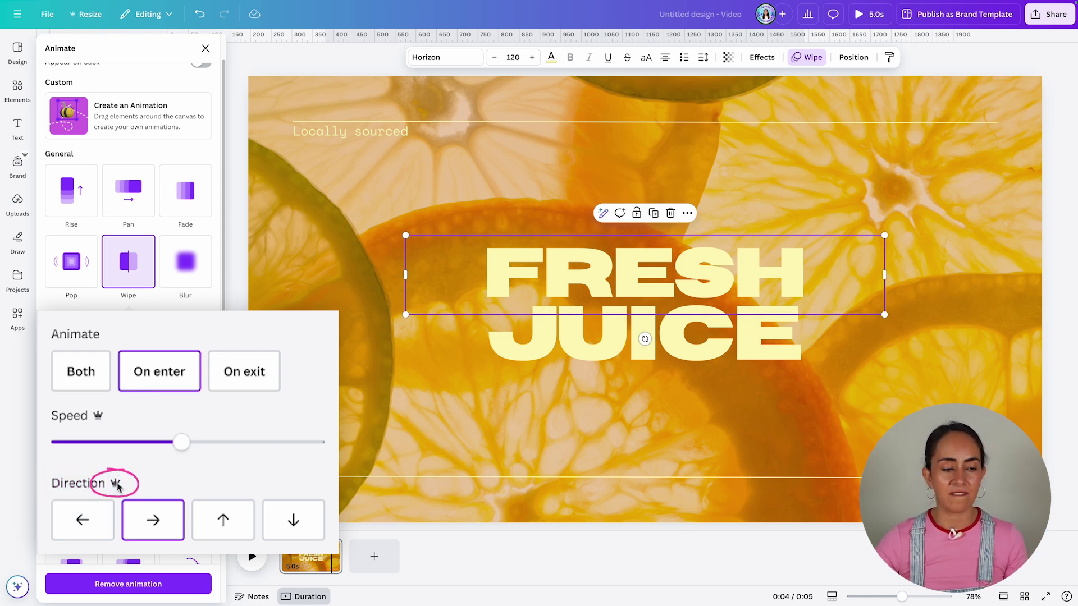
click(83, 520)
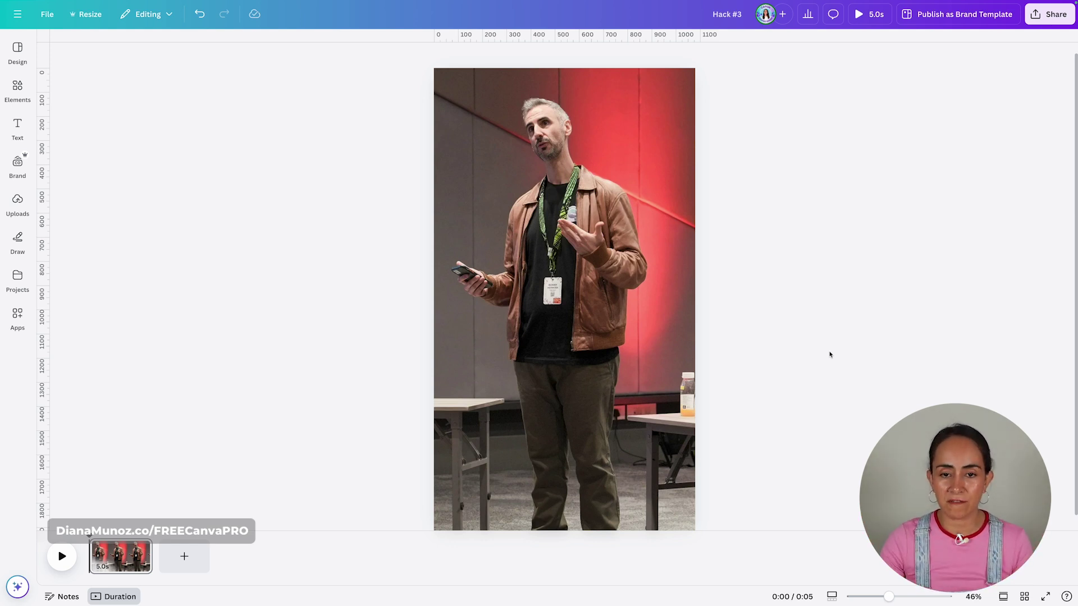
Step: Duplicate the portrait photo, remove the copy's background, align it over the original, and add a text box
click(674, 325)
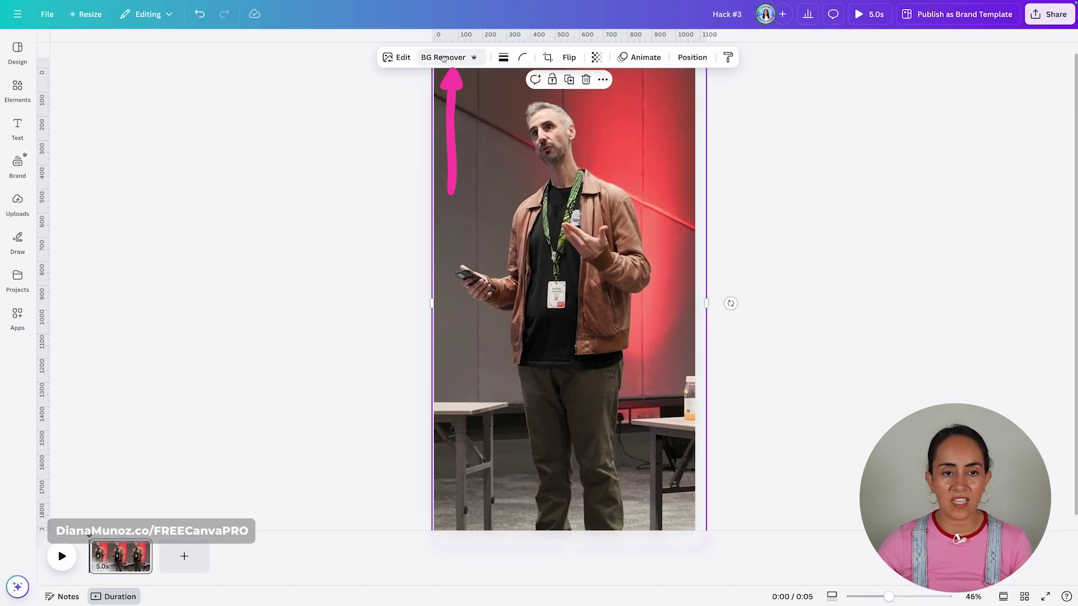
key(ctrl+d)
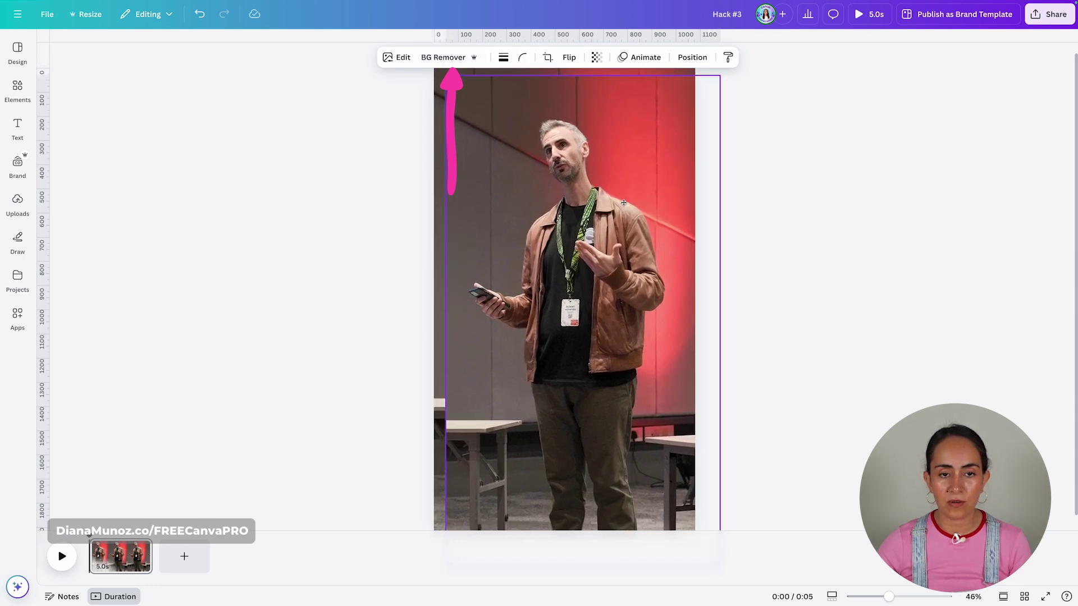
click(441, 58)
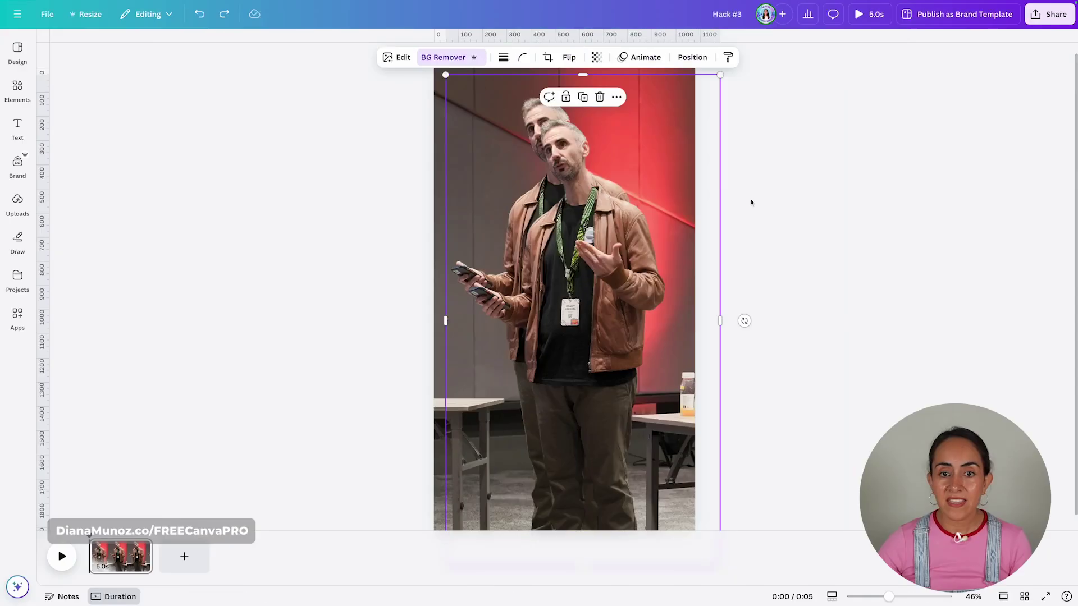
drag(572, 241, 554, 218)
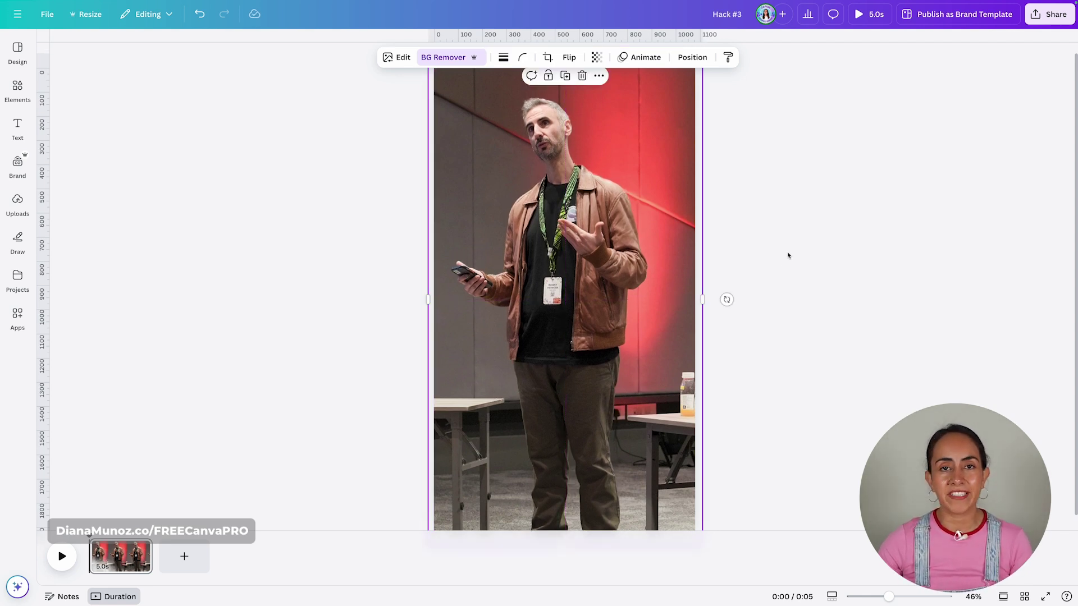
key(t)
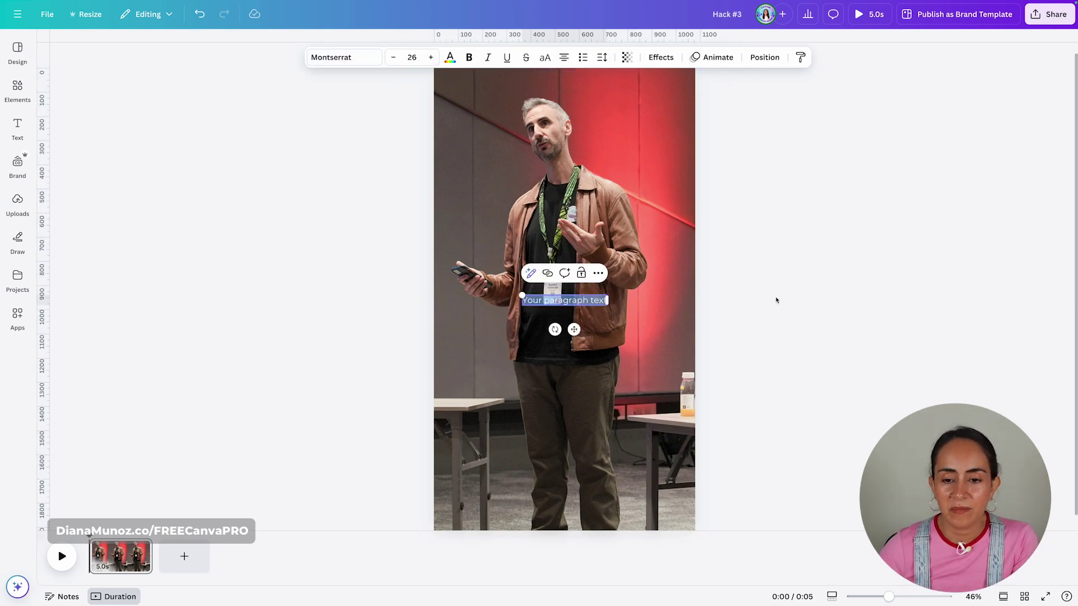
Step: Paste the CANVA WORKSHOPS - text and set it in Horizon at size 56
key(ctrl+v)
click(337, 57)
text(hori)
click(89, 146)
click(212, 47)
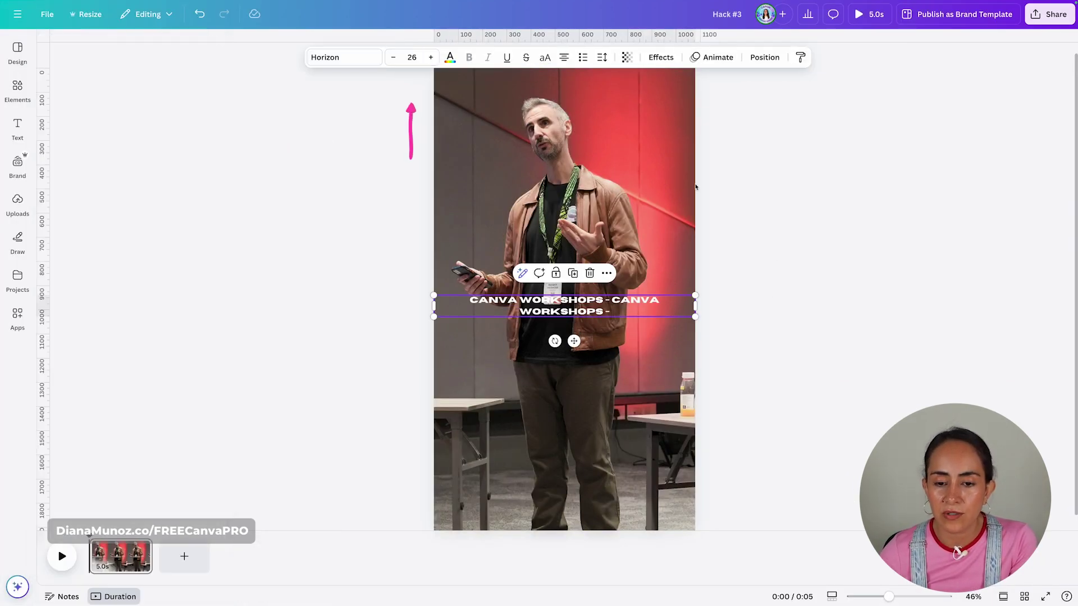
click(417, 55)
click(409, 380)
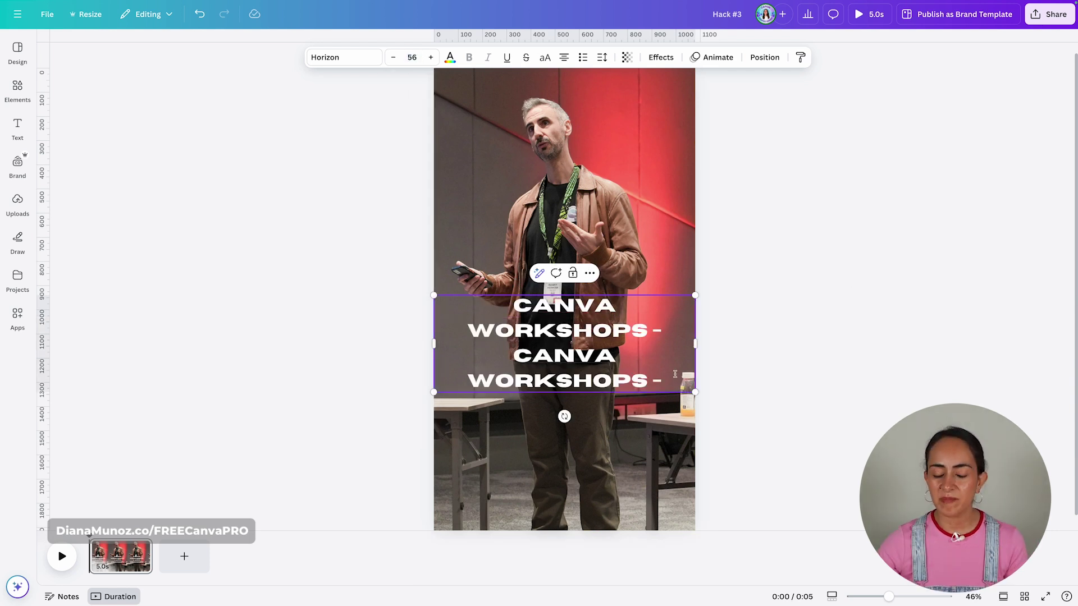
Step: Widen the text onto one line and bend it into a full circle with Curve
drag(668, 379, 541, 357)
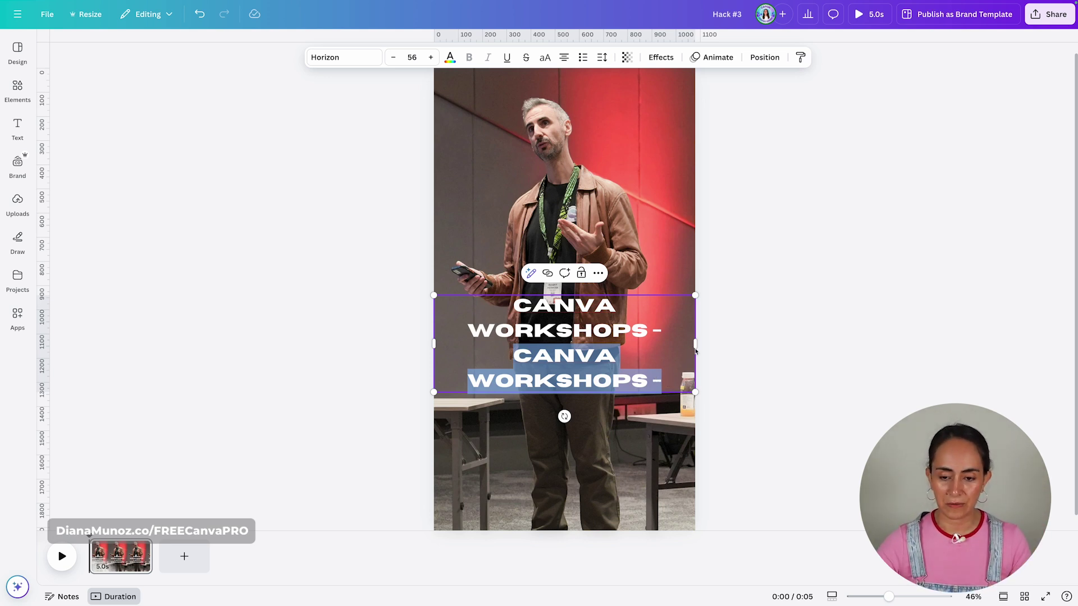
drag(698, 342, 988, 303)
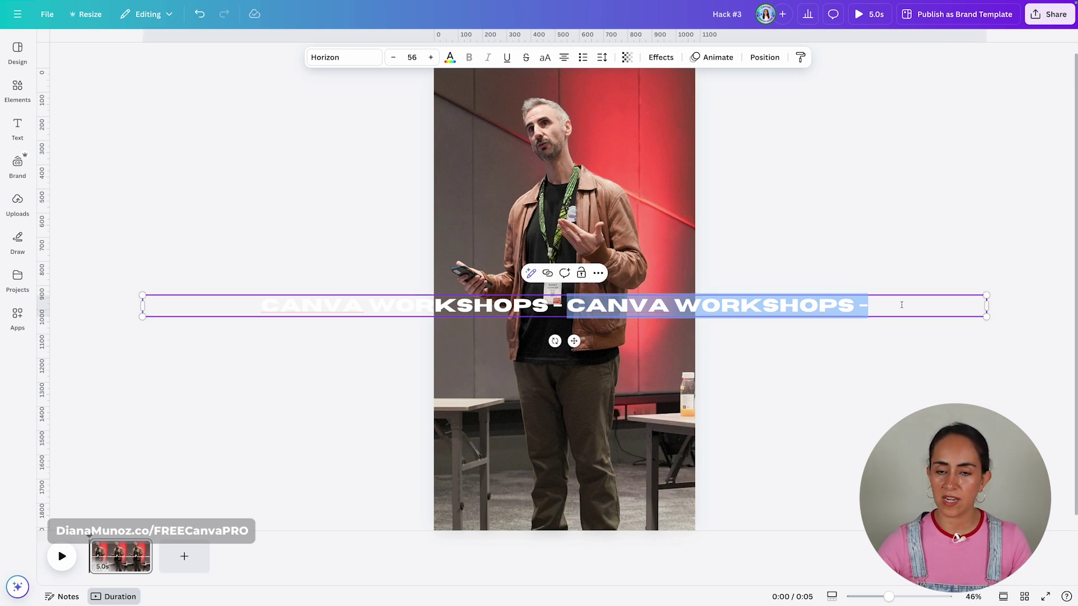
click(661, 57)
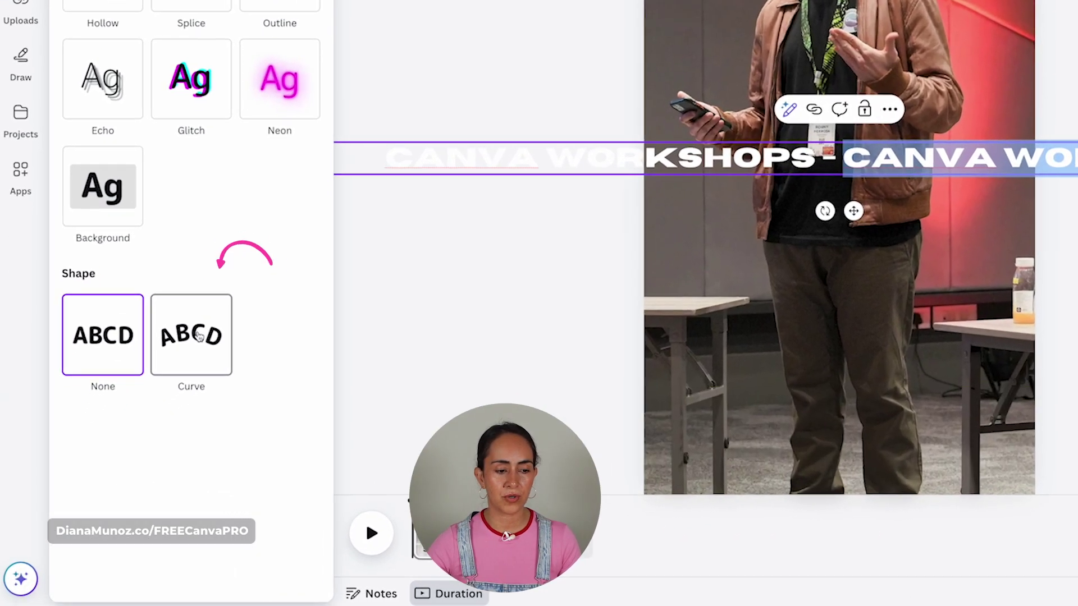
click(145, 427)
drag(136, 507, 122, 510)
drag(162, 444, 177, 443)
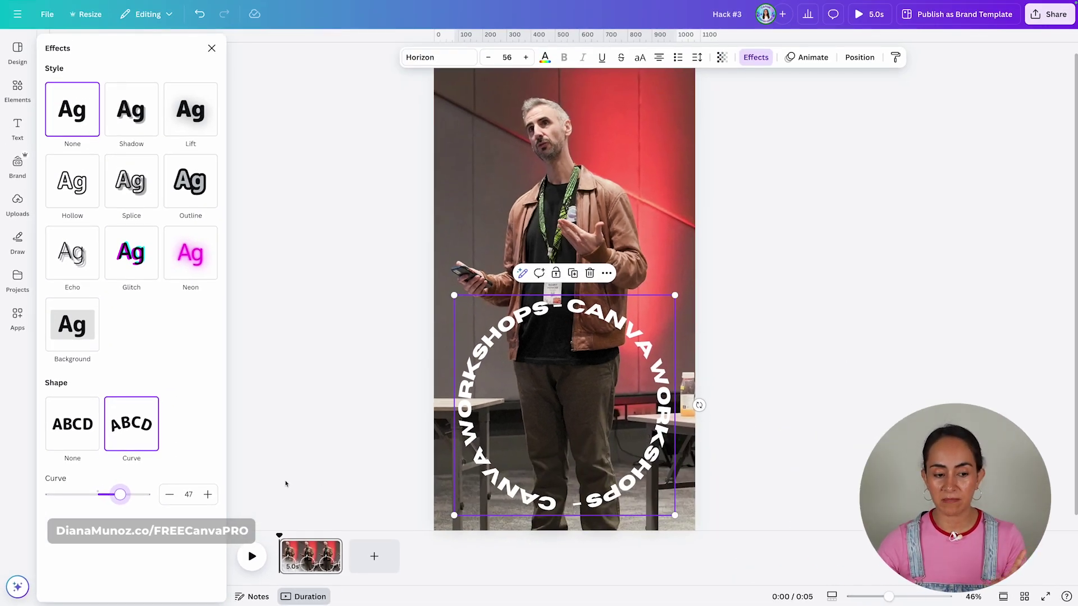
Step: Move the curved text up and delete its repeated second CANVA WORKSHOPS - phrase
drag(666, 411, 658, 253)
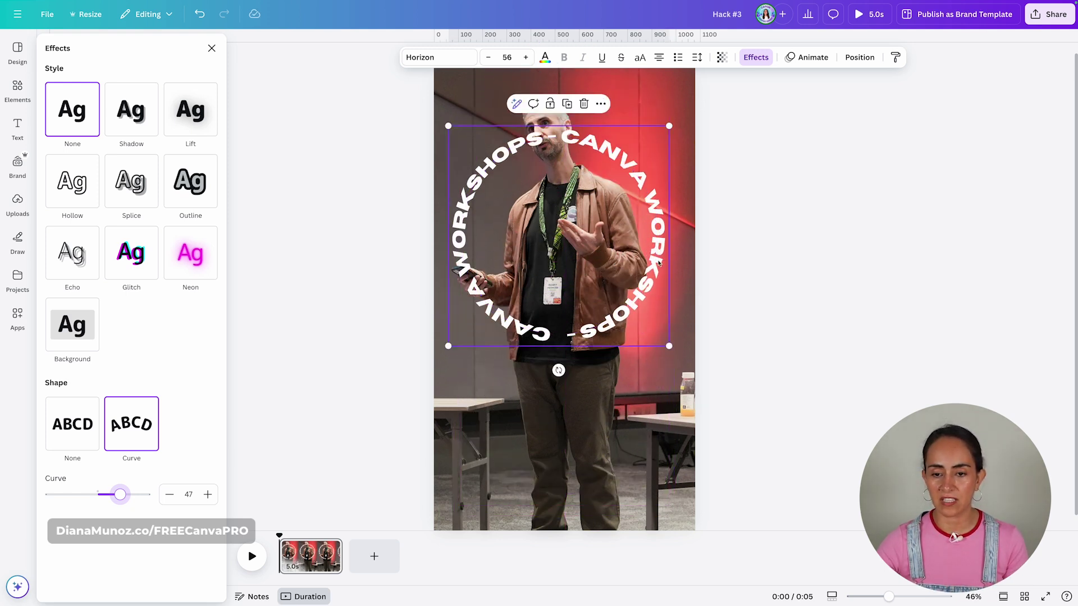
double_click(656, 254)
drag(662, 212, 558, 193)
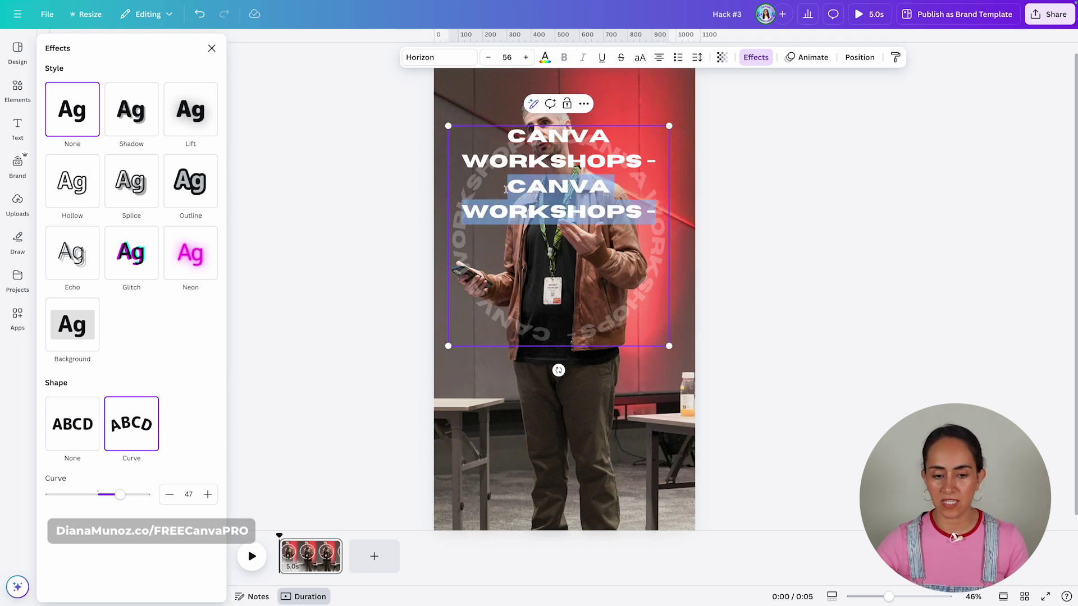
key(BackSpace)
click(763, 205)
Step: Adjust the curve and ring size around the head, then undo back to the full repeated circle
click(604, 175)
click(755, 57)
drag(115, 494, 135, 495)
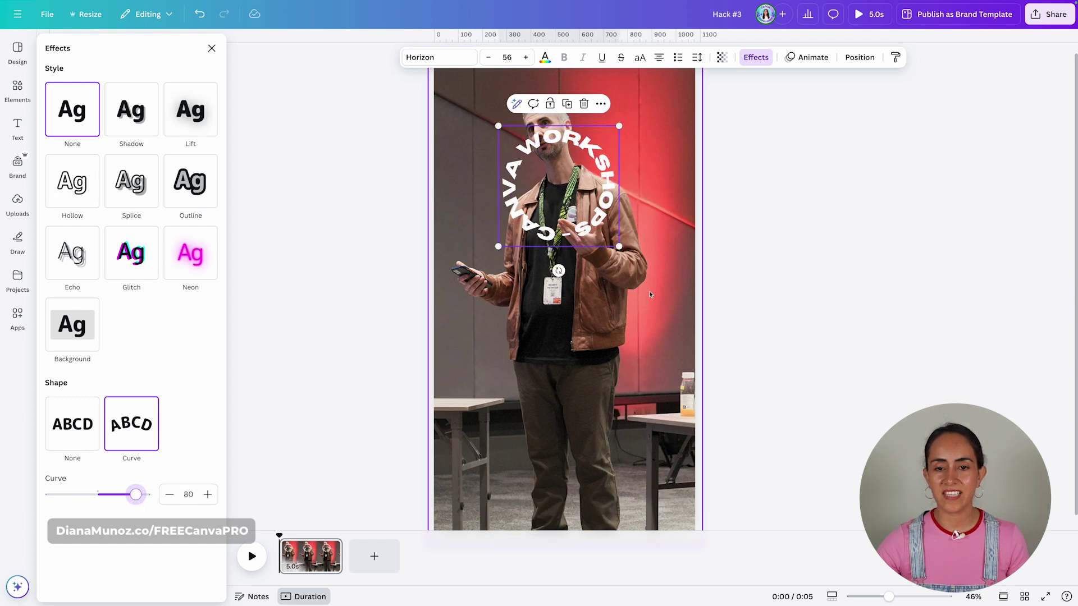
drag(603, 185, 700, 298)
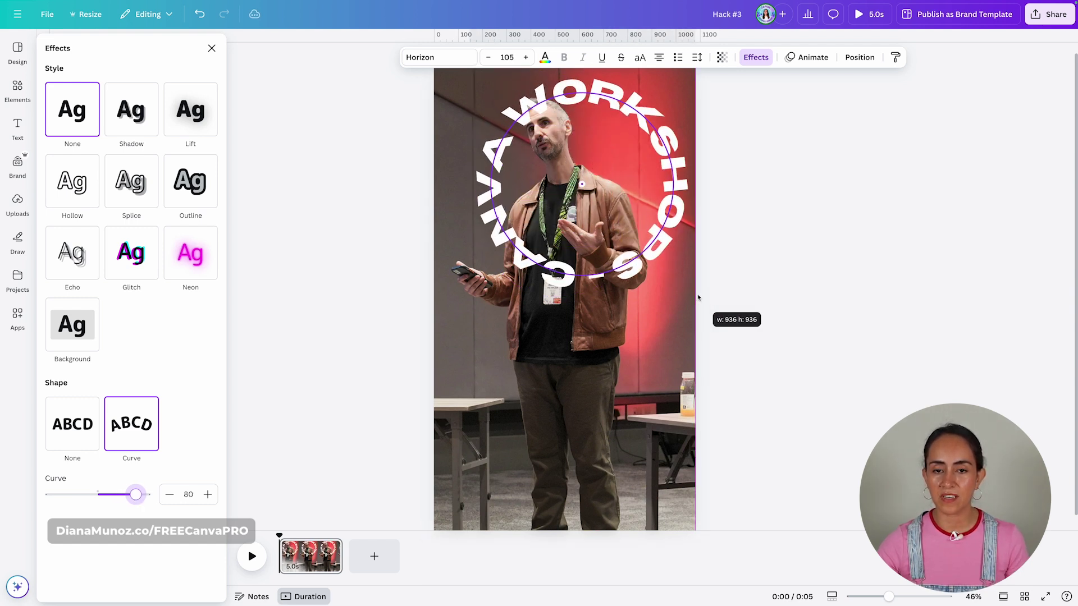
click(606, 254)
key(ctrl+z)
key(ctrl+z)
key(ctrl+z)
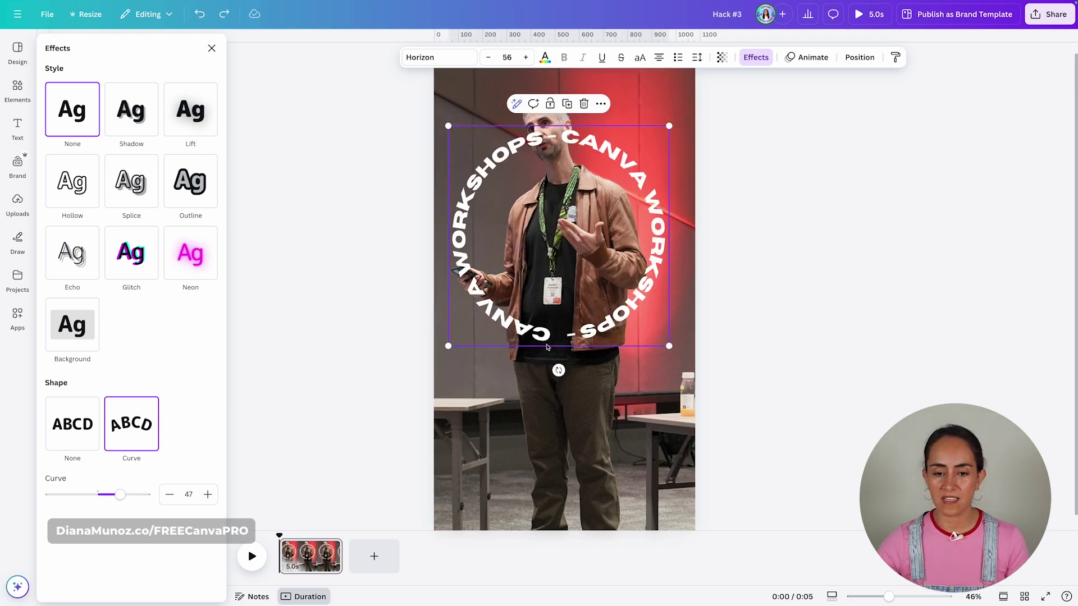
click(170, 495)
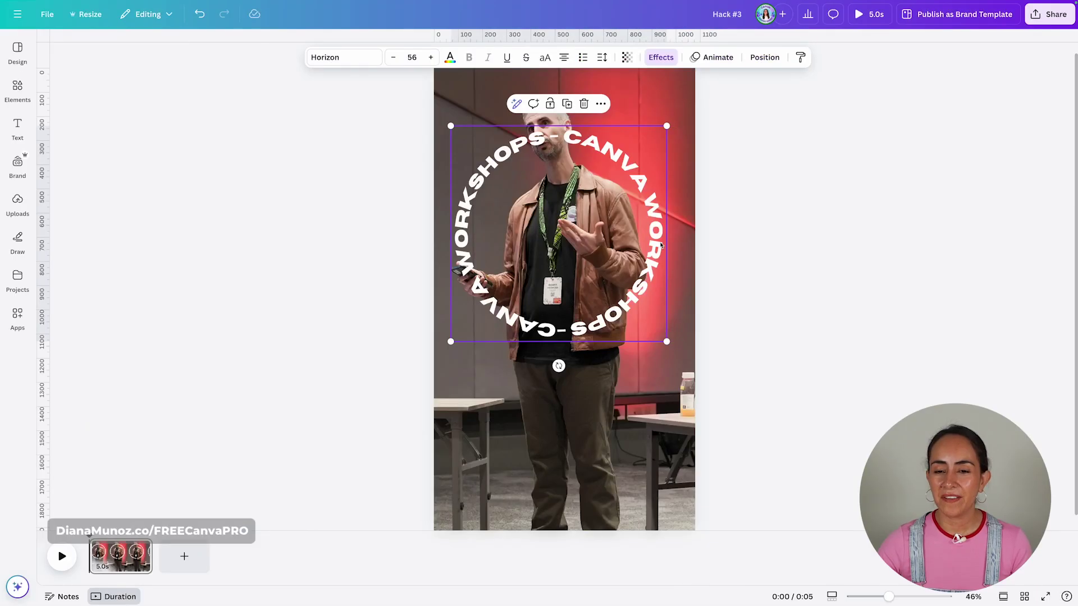
Step: Raise the circular CANVA WORKSHOPS text slightly, add the Rotate animation, and show the Layers list
drag(657, 251, 660, 242)
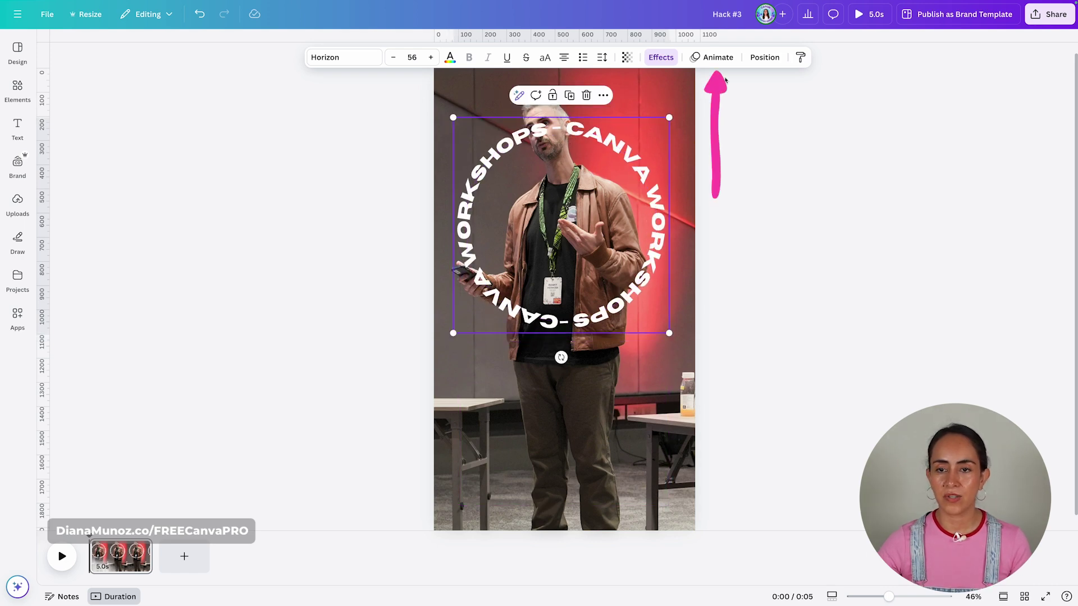
click(718, 58)
scroll(129, 336, down, 10)
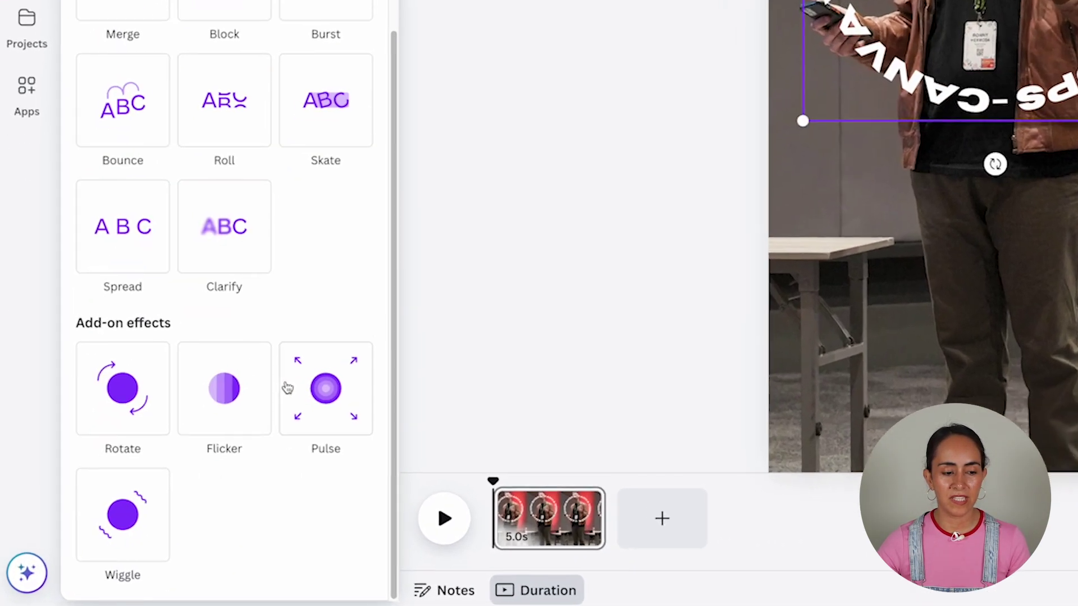
click(124, 387)
key(Escape)
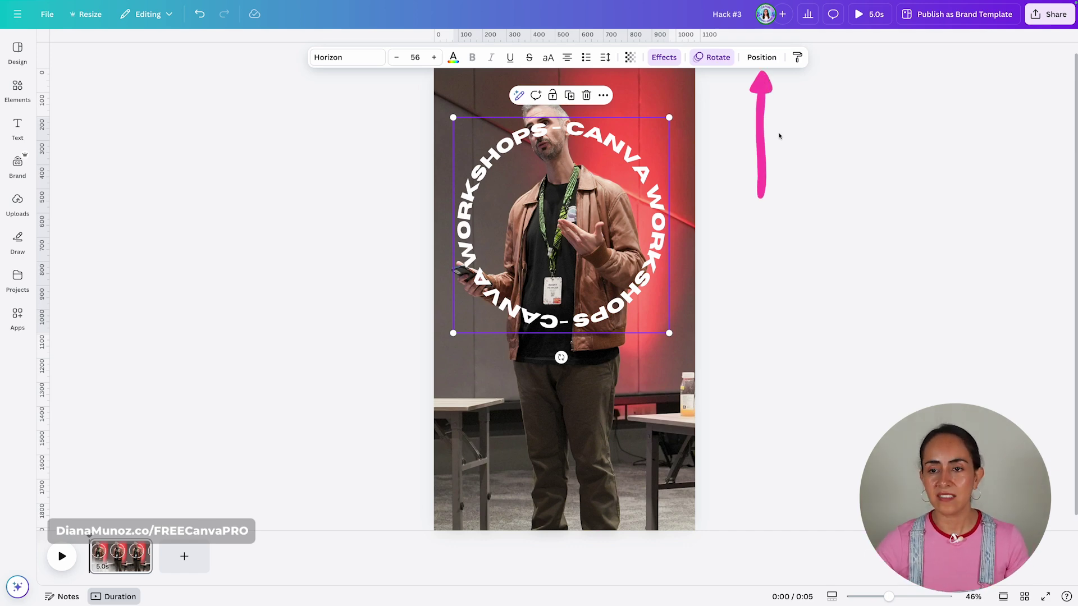
click(764, 59)
click(180, 75)
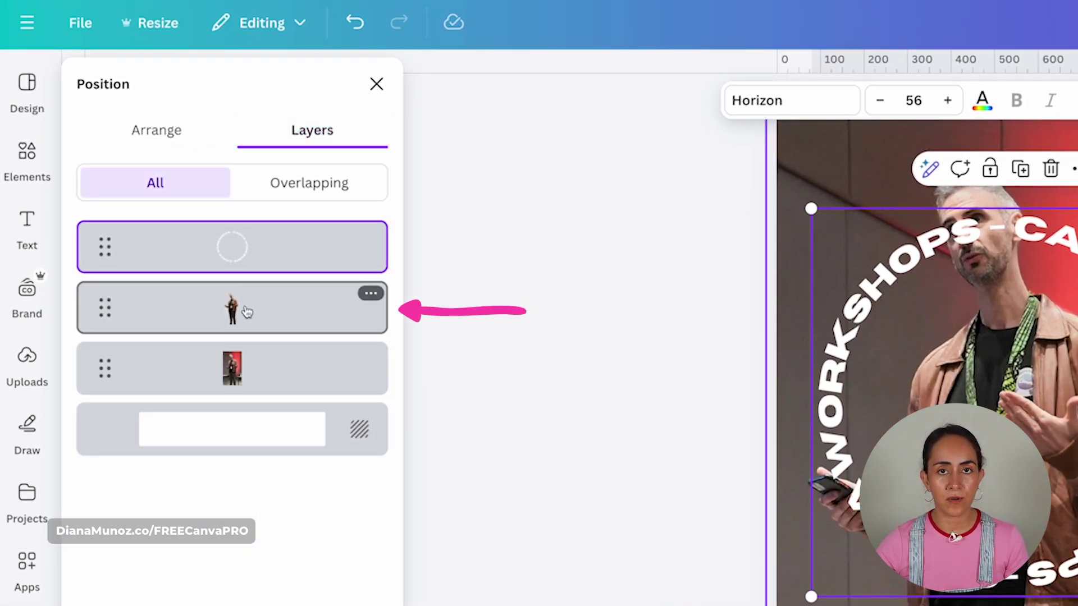
Step: Move the speaker cutout layer above the circular text layer so the words pass behind him
drag(245, 303, 251, 220)
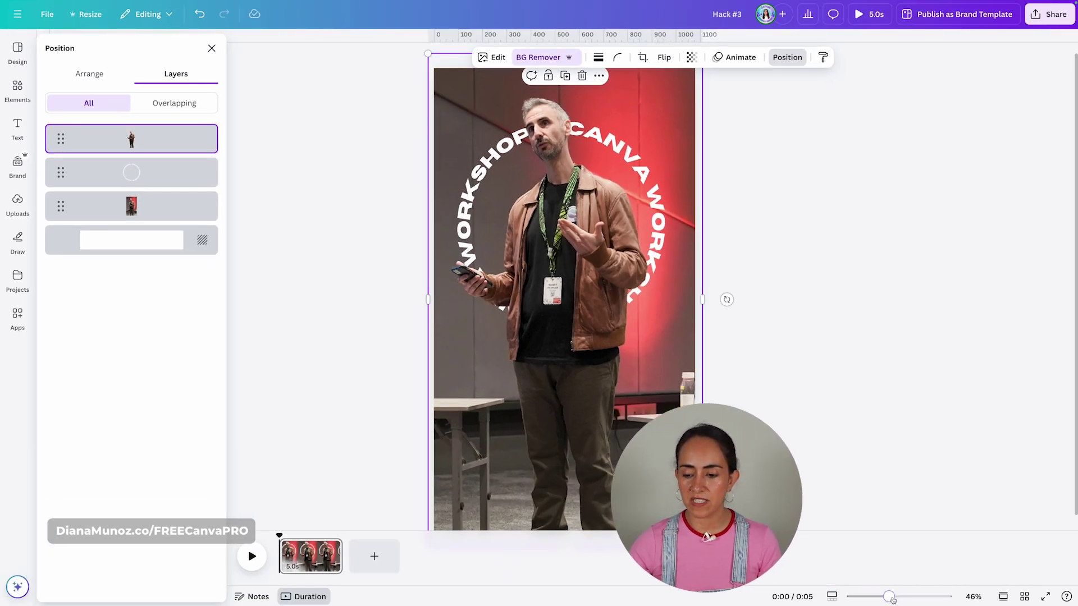
drag(892, 600, 881, 597)
drag(565, 477, 574, 266)
click(812, 348)
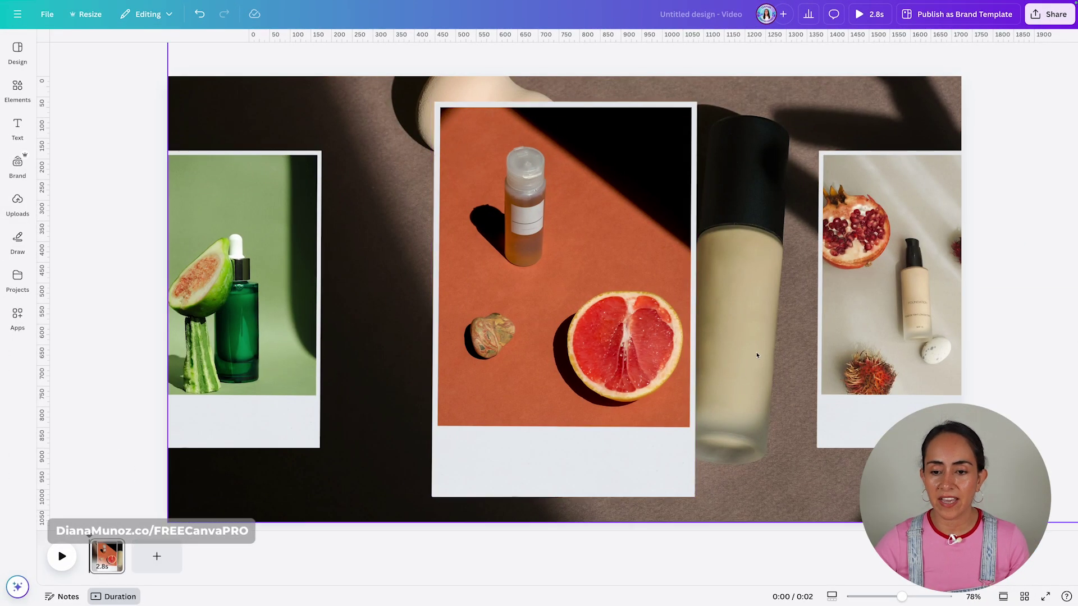
click(762, 335)
scroll(602, 252, down, 5)
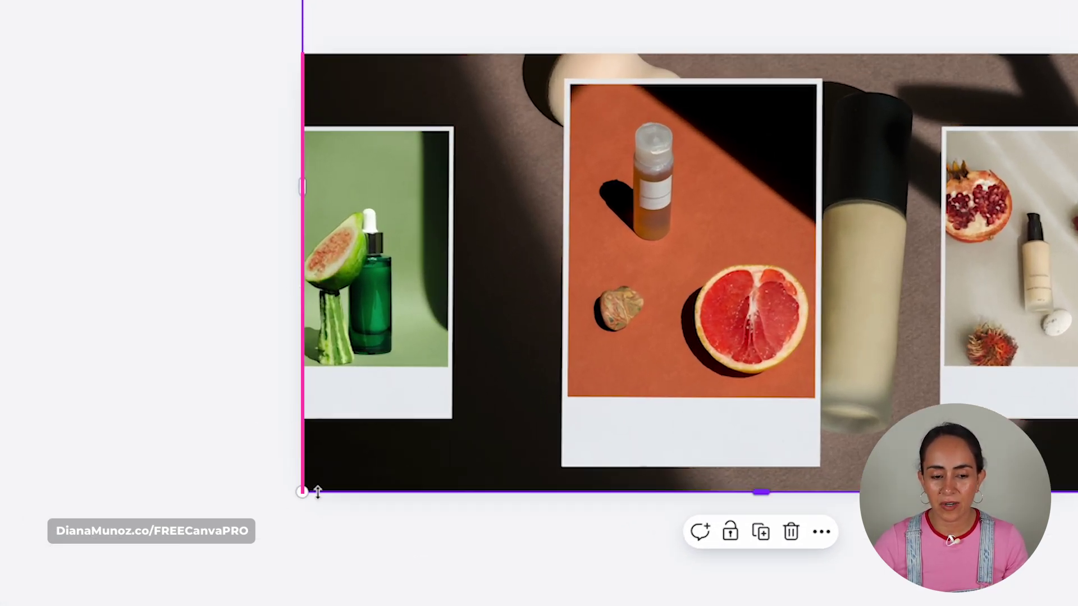
drag(359, 486, 378, 493)
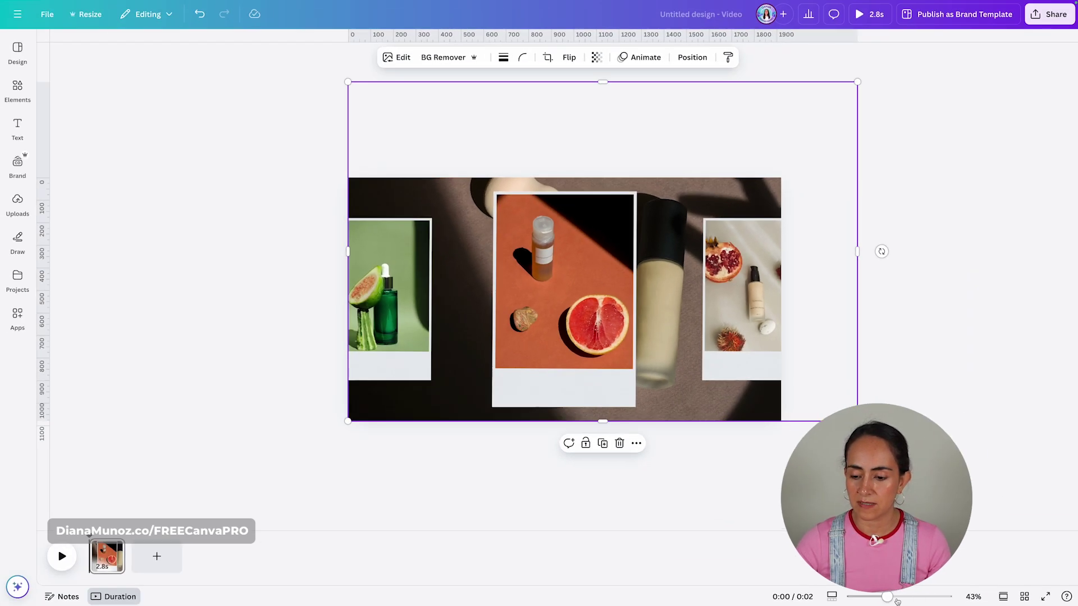
drag(869, 596, 898, 596)
click(870, 288)
click(563, 264)
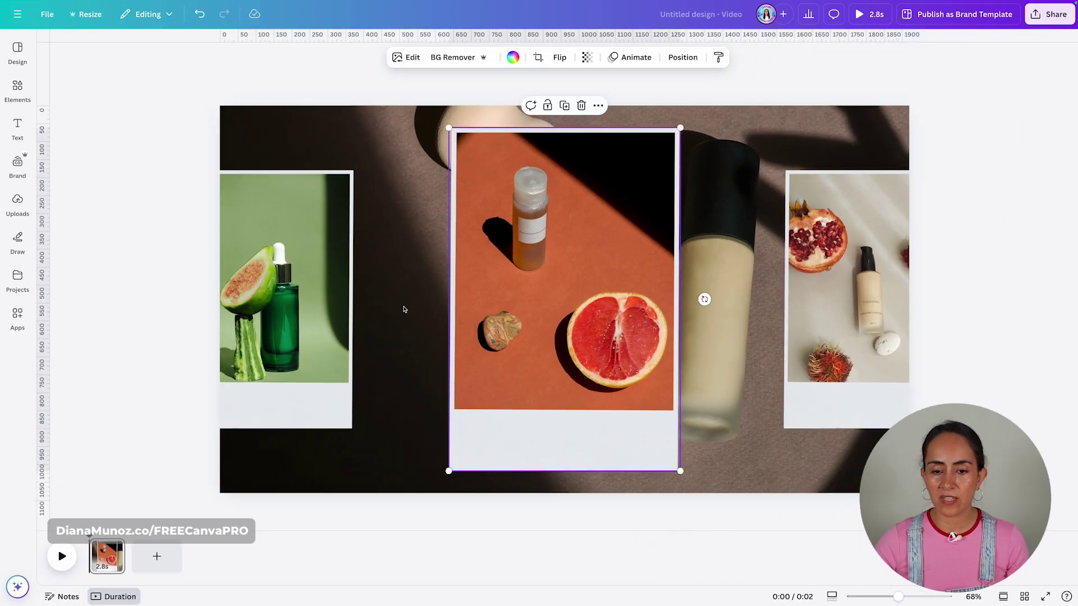
click(305, 308)
click(26, 94)
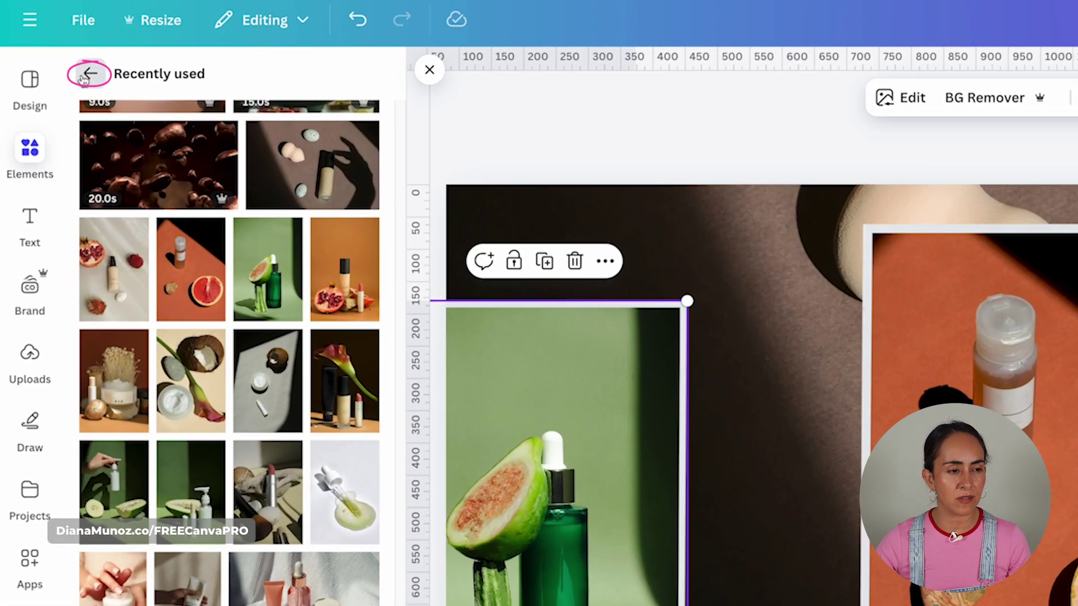
click(53, 47)
scroll(223, 323, down, 8)
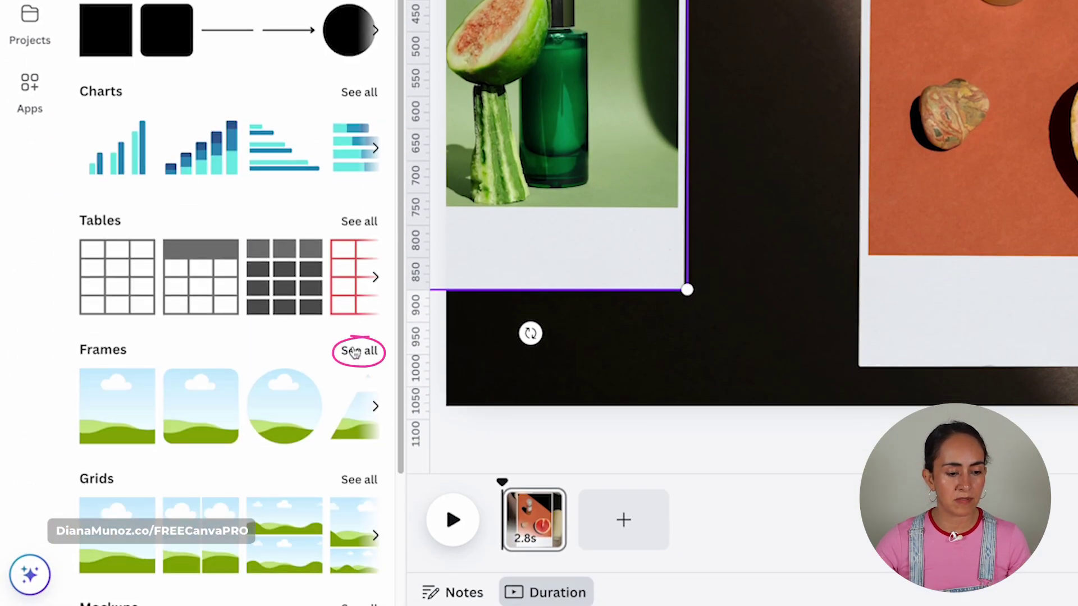
click(353, 352)
click(101, 69)
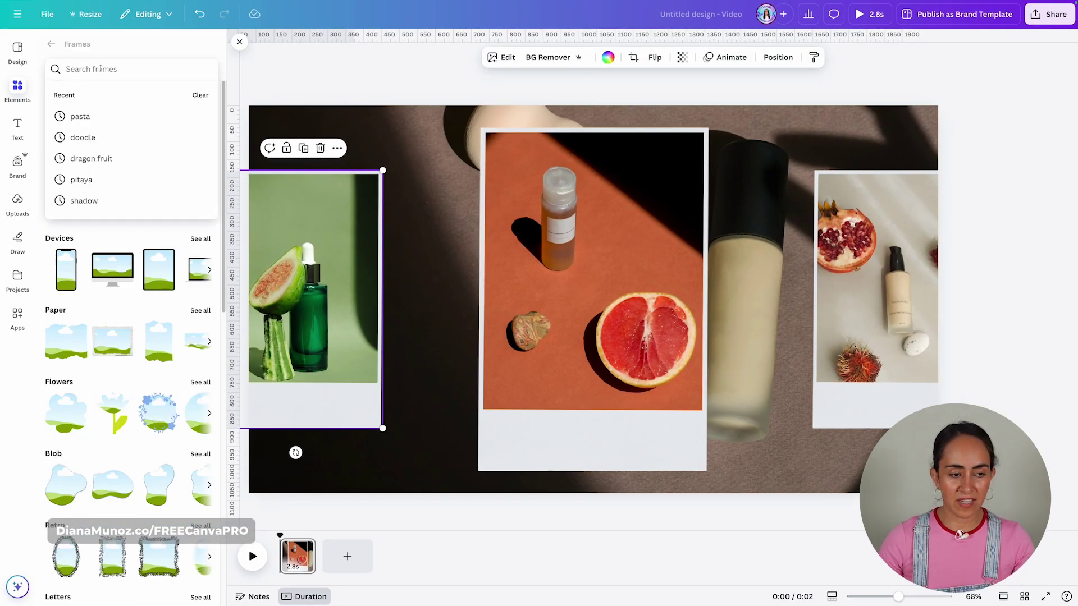
text(polaroid)
key(Return)
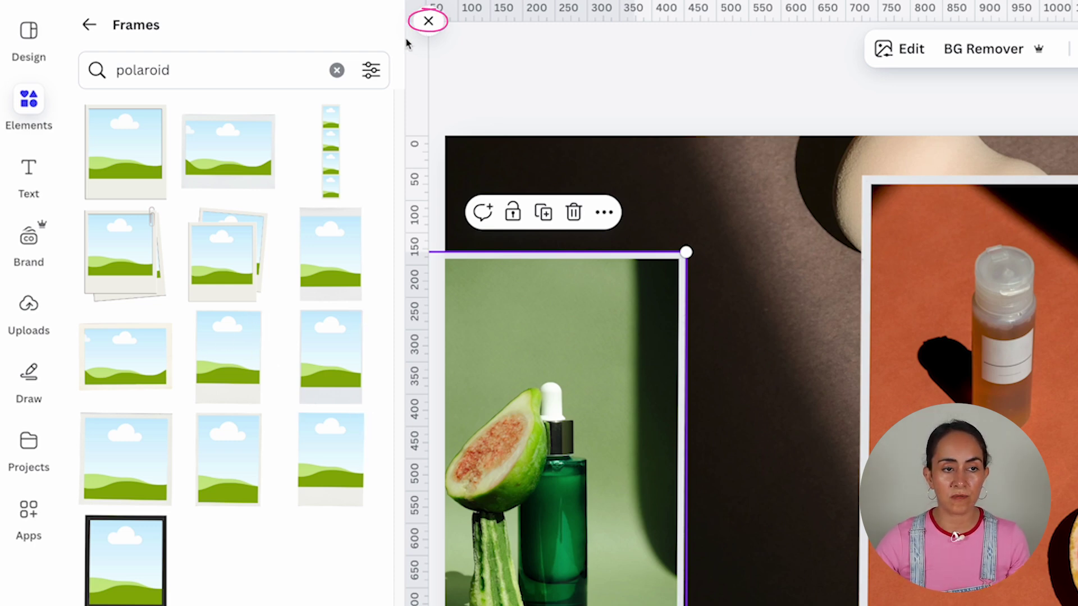
click(428, 21)
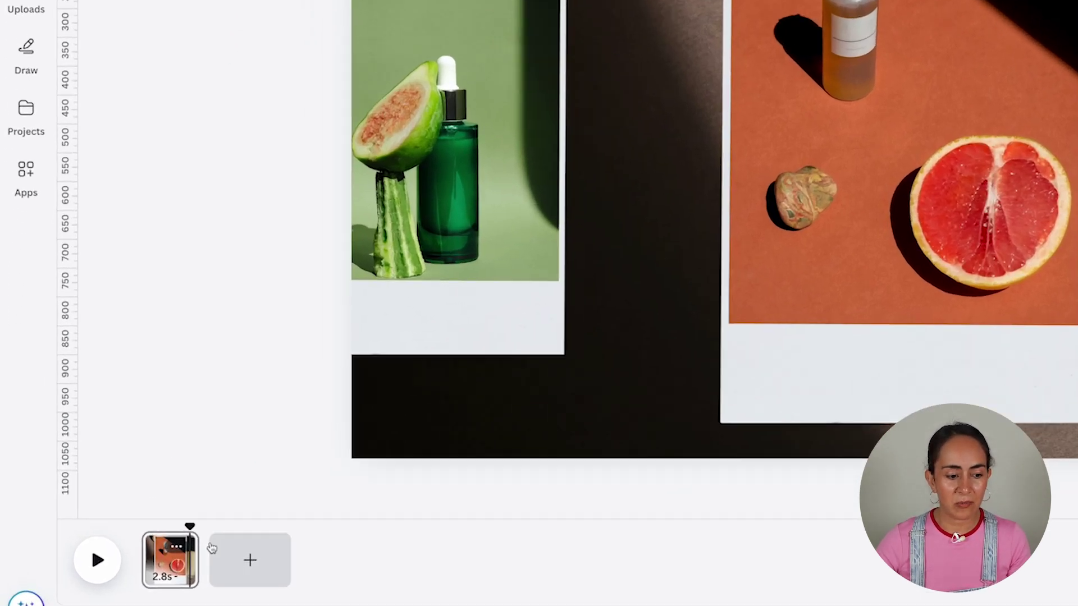
Step: Duplicate page 1 and shift the new page's background photo slightly left
mouse_move(115, 551)
click(205, 549)
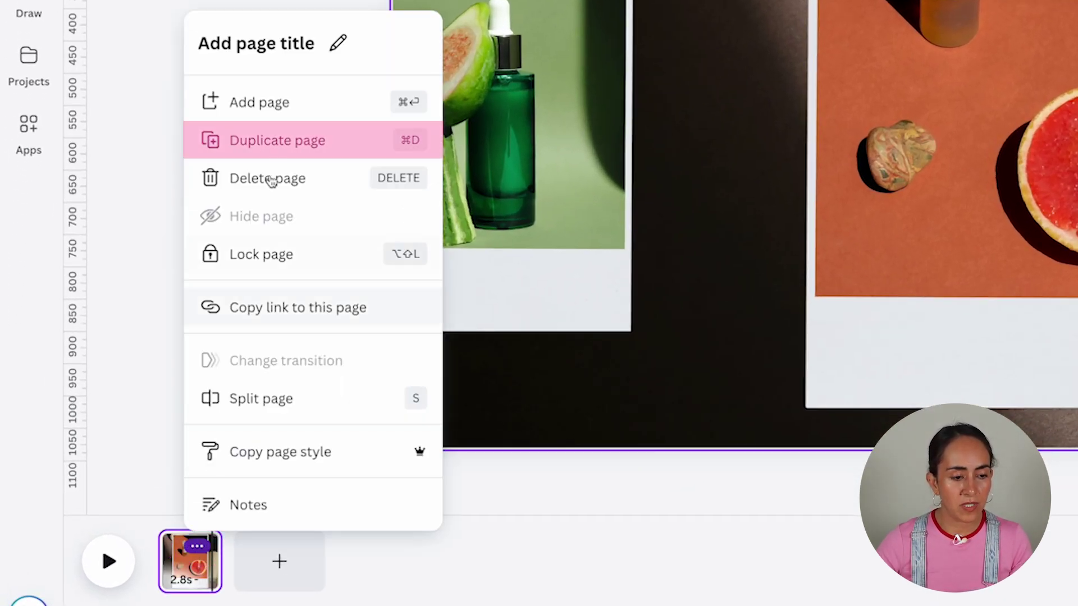
click(281, 143)
drag(238, 523, 257, 522)
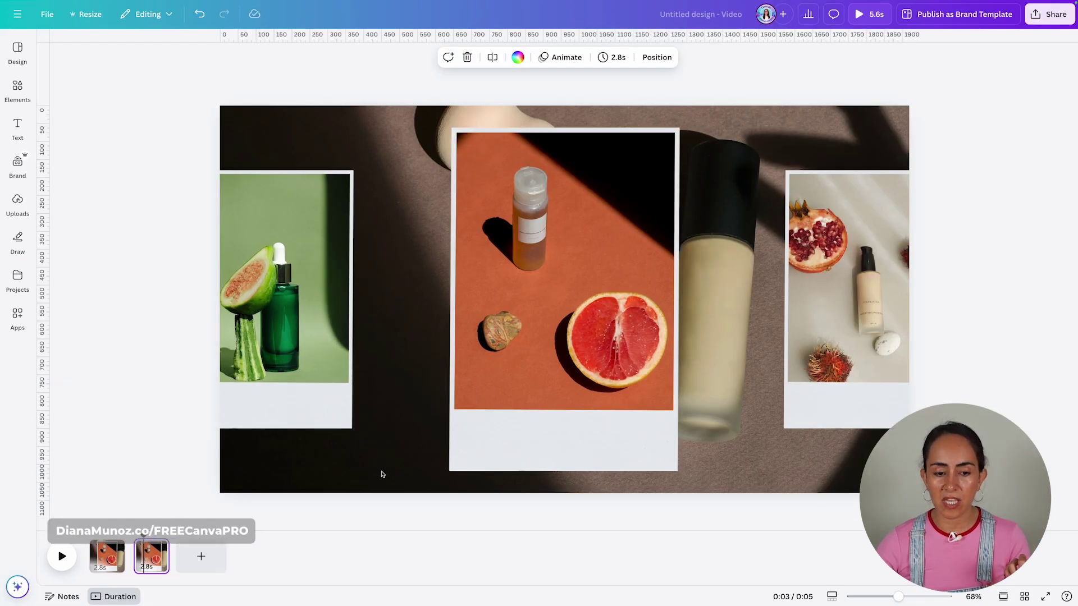
click(571, 402)
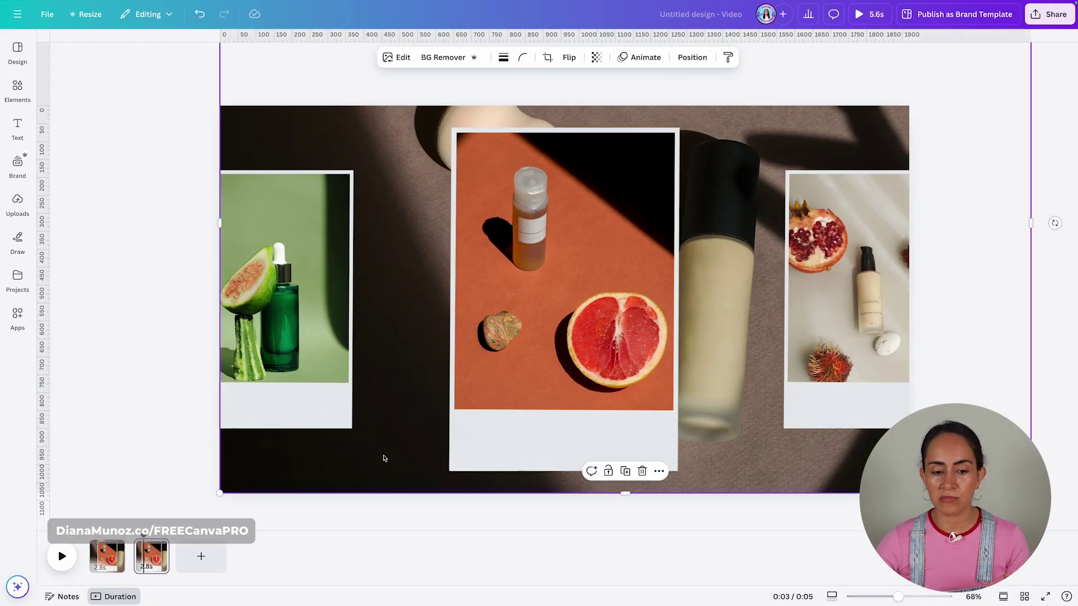
drag(408, 463, 377, 457)
click(1024, 309)
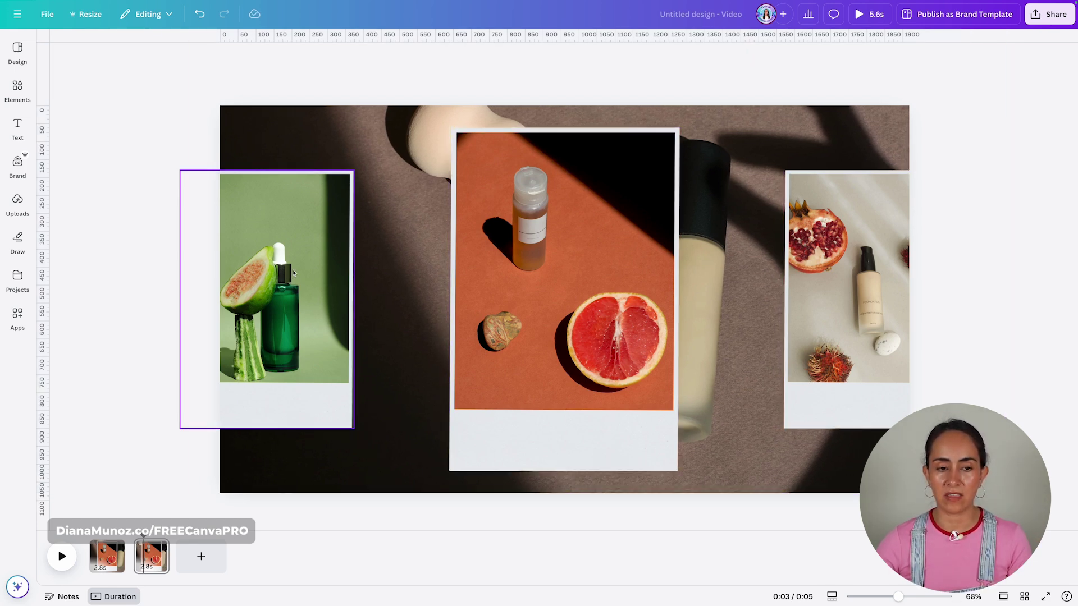
Step: Detach the polaroid photos and rearrange them: orange left, pomegranate centre, fig right
right_click(300, 244)
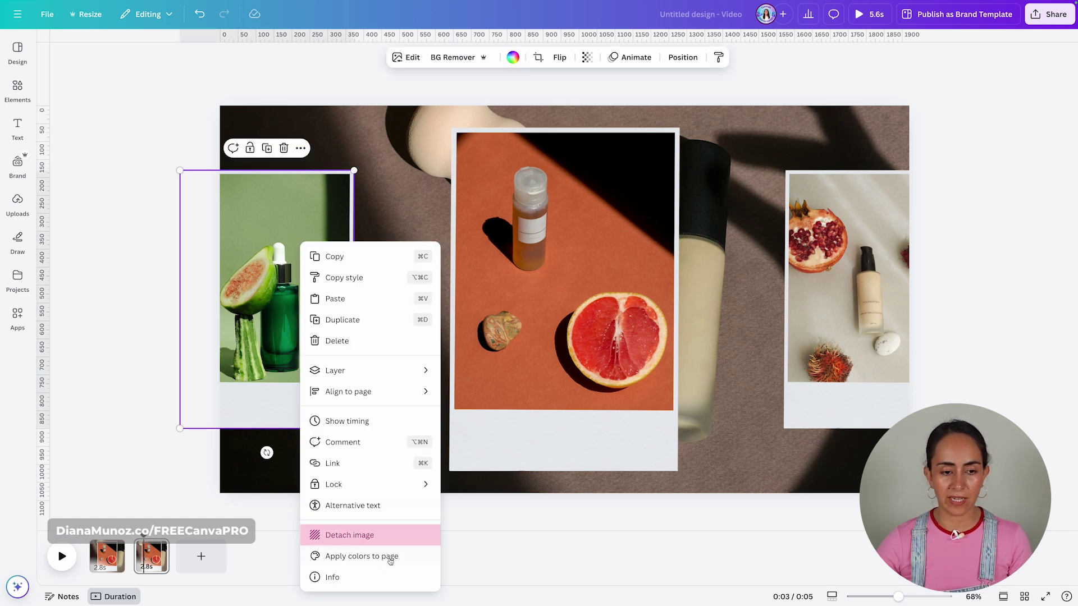
click(380, 536)
drag(577, 315, 328, 303)
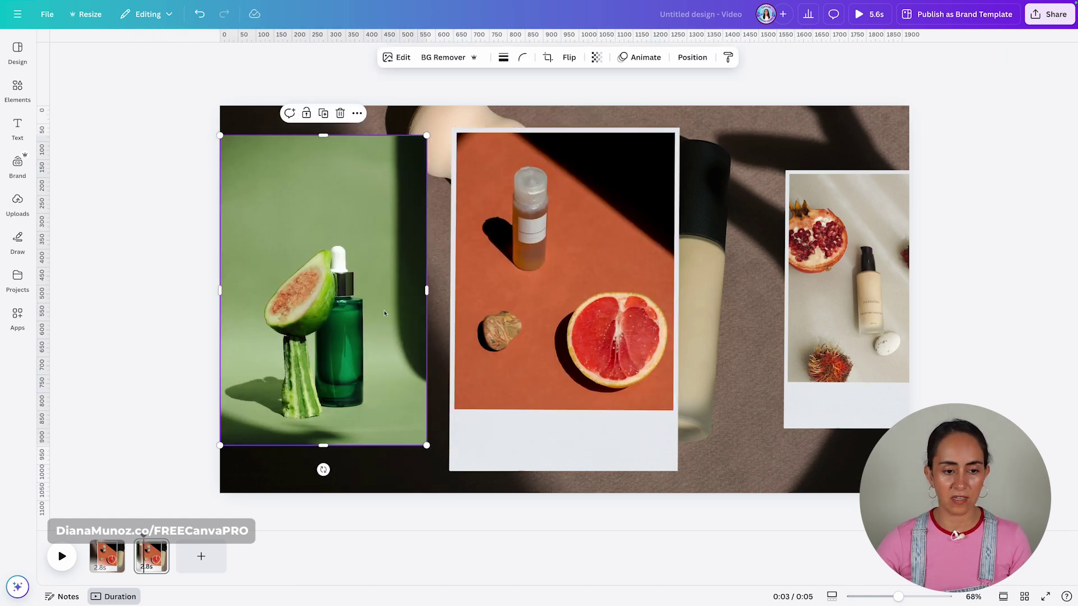
click(559, 315)
right_click(575, 252)
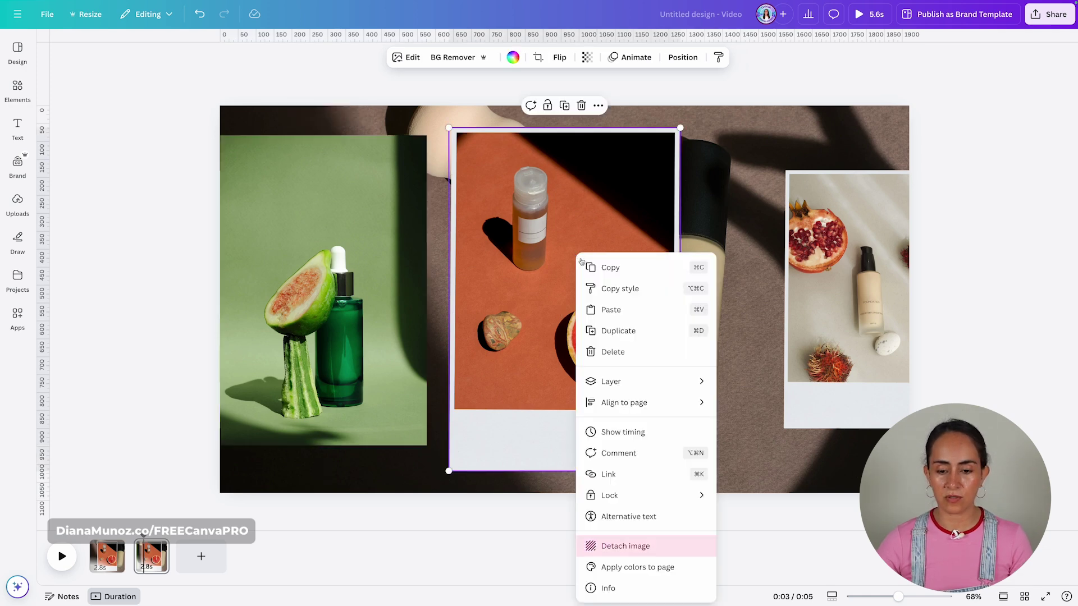
click(661, 548)
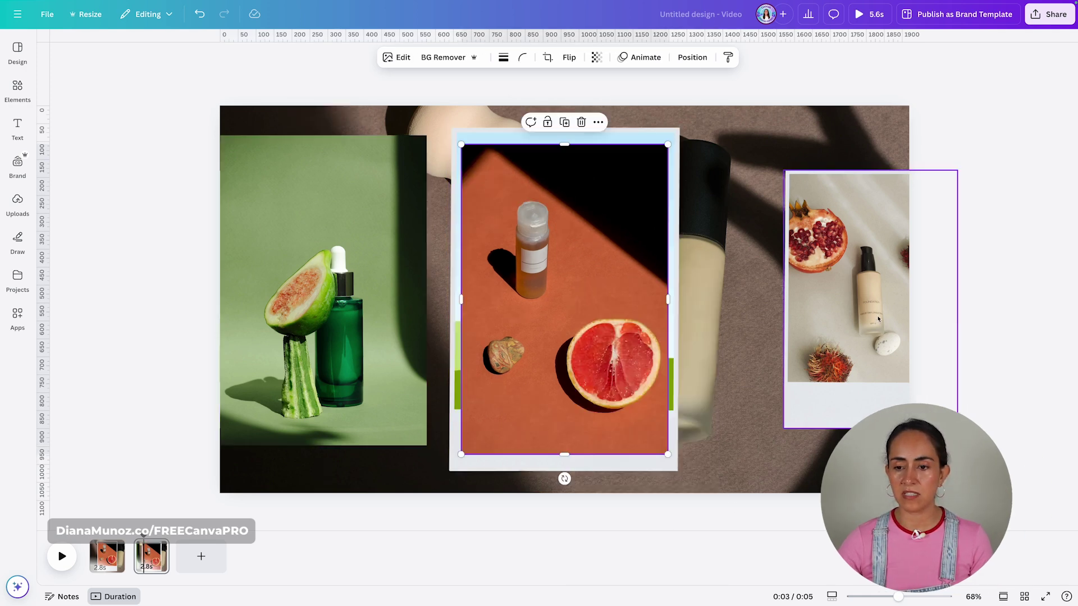
right_click(869, 404)
click(929, 549)
drag(604, 355, 794, 380)
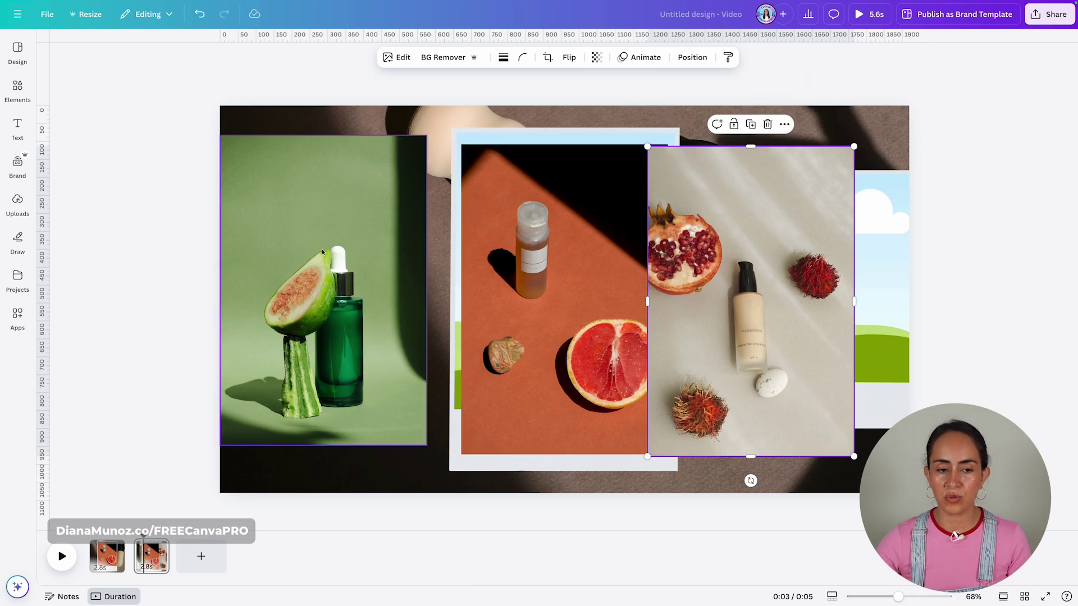
drag(323, 269, 894, 266)
drag(533, 284, 291, 275)
drag(738, 285, 614, 274)
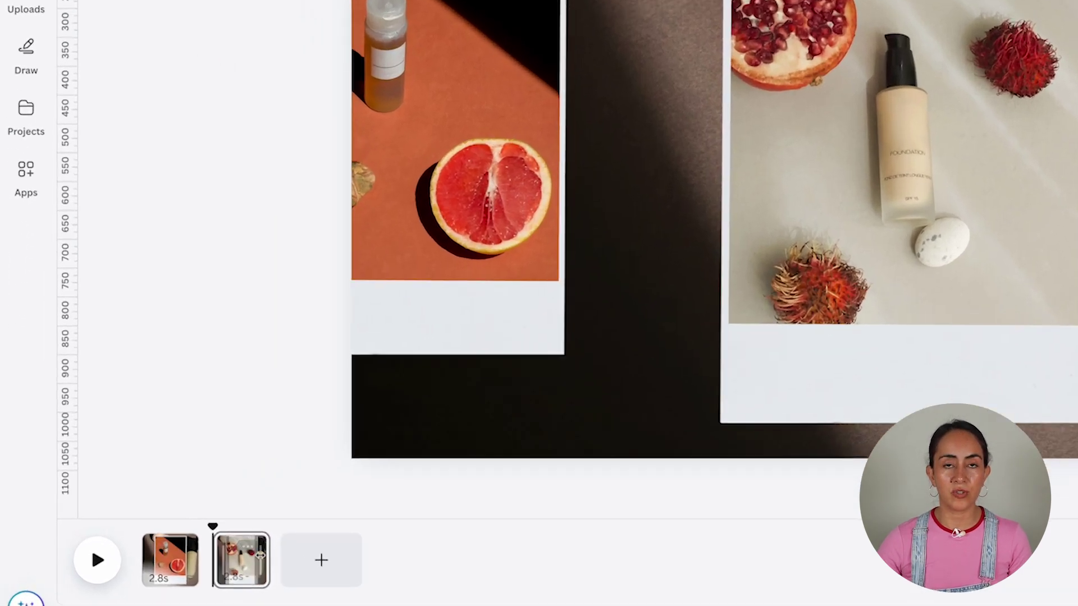
click(156, 549)
Step: Duplicate page 2 and detach all three polaroid photos on the new page 3
click(357, 178)
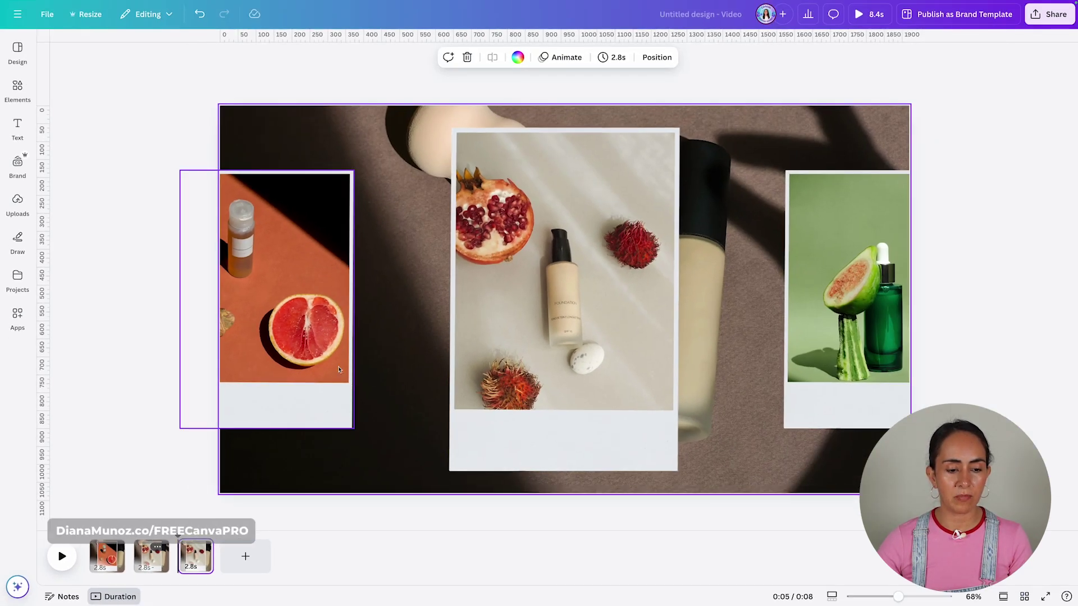
click(339, 369)
right_click(338, 370)
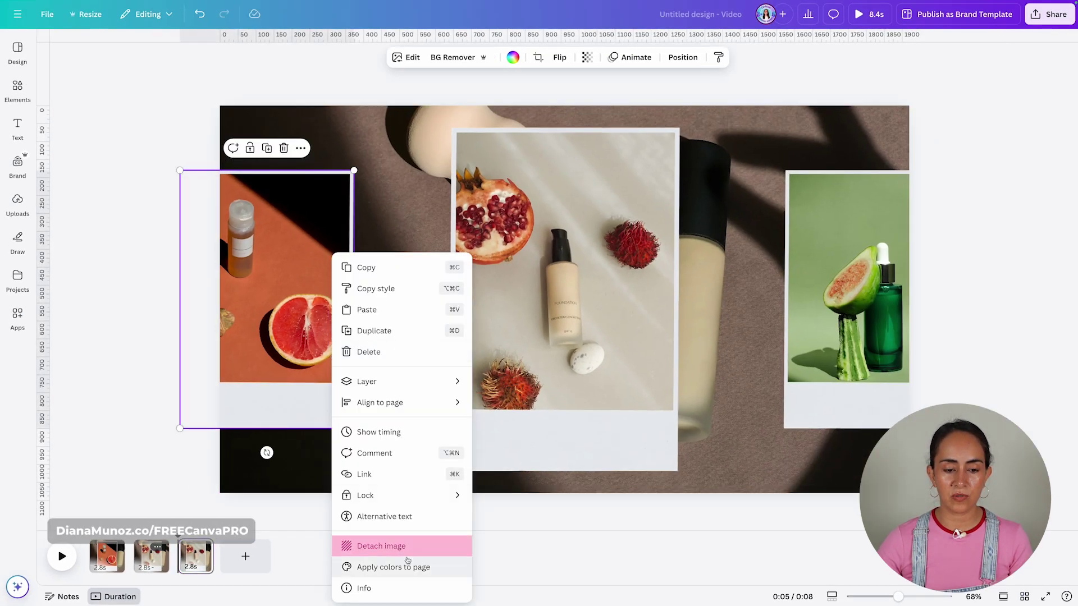
click(392, 547)
drag(578, 345, 367, 371)
right_click(533, 314)
click(584, 544)
right_click(854, 280)
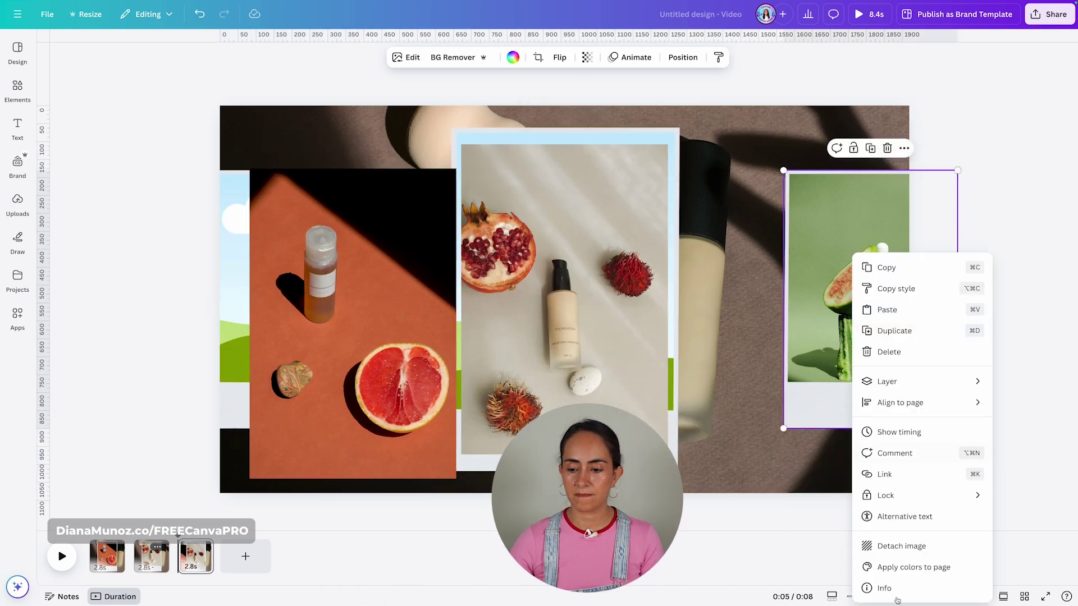
click(875, 544)
drag(635, 410, 808, 410)
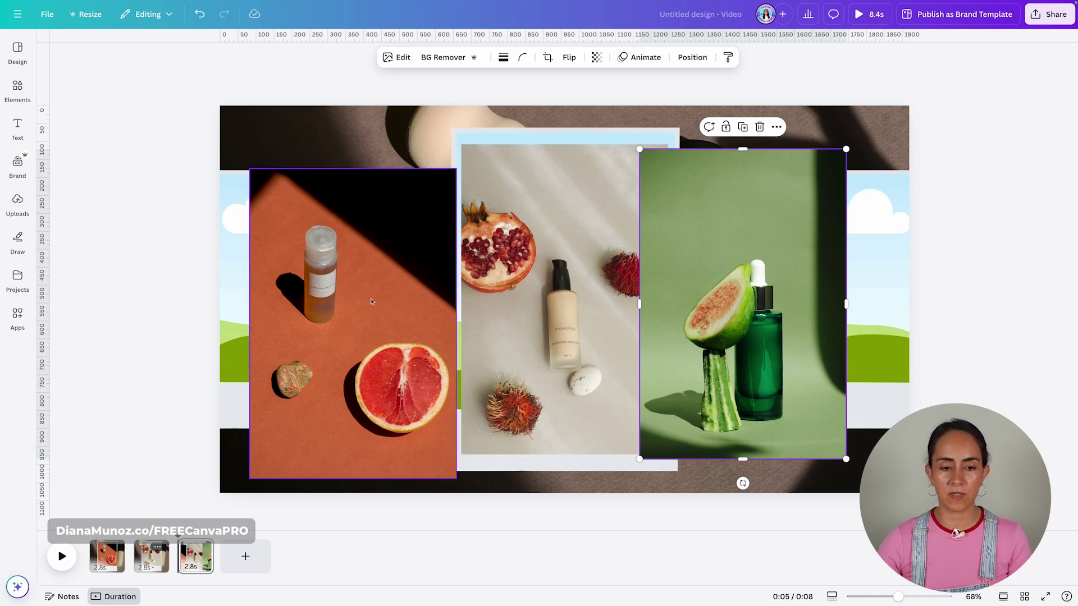
Step: Place the photos in new frames: foundation left, fig centre, orange right
drag(353, 327, 868, 241)
drag(477, 294, 286, 292)
click(741, 304)
drag(741, 303, 547, 290)
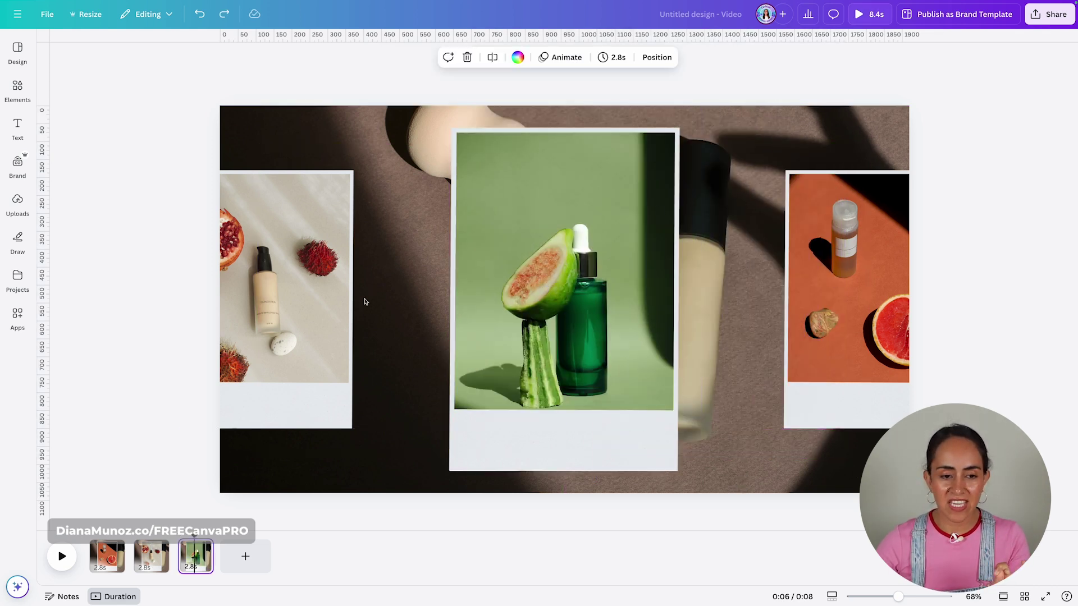
Step: Shift page 3's background photo slightly left and check each polaroid
click(438, 435)
drag(420, 453, 395, 453)
click(1004, 378)
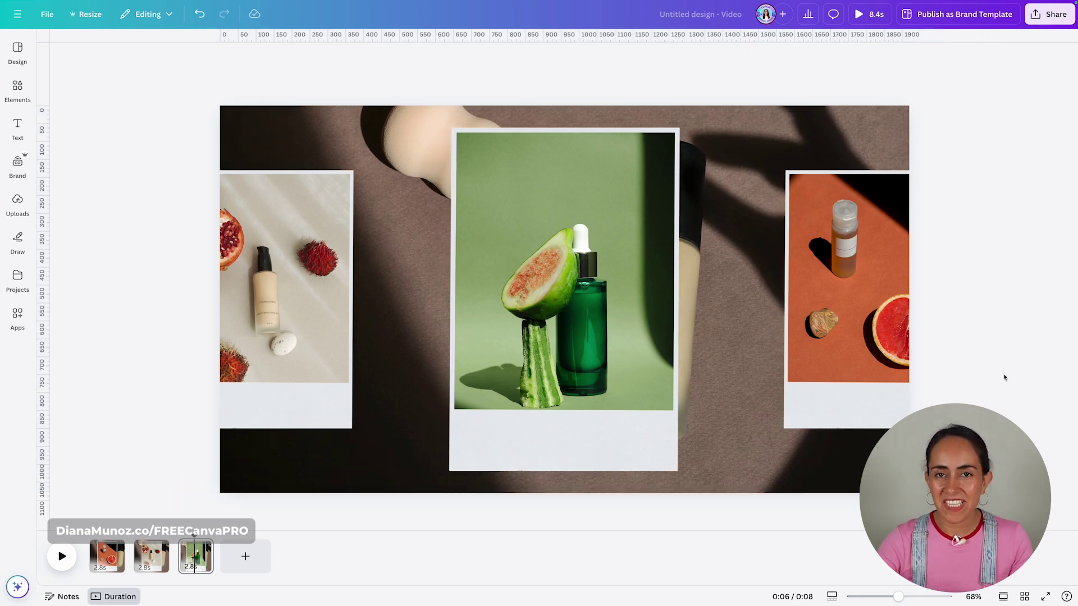
click(892, 349)
click(651, 302)
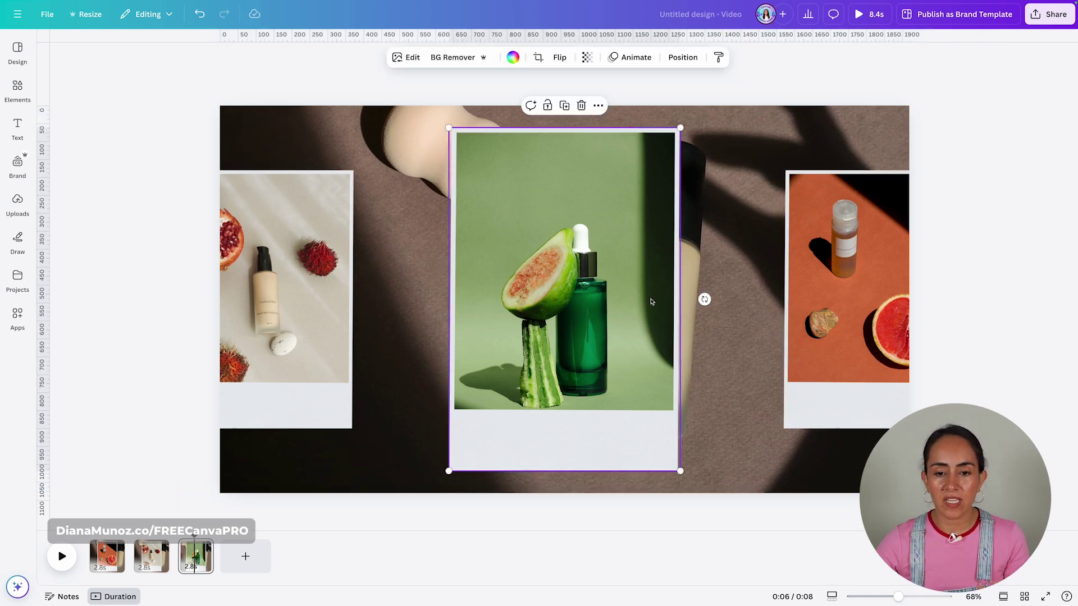
click(331, 308)
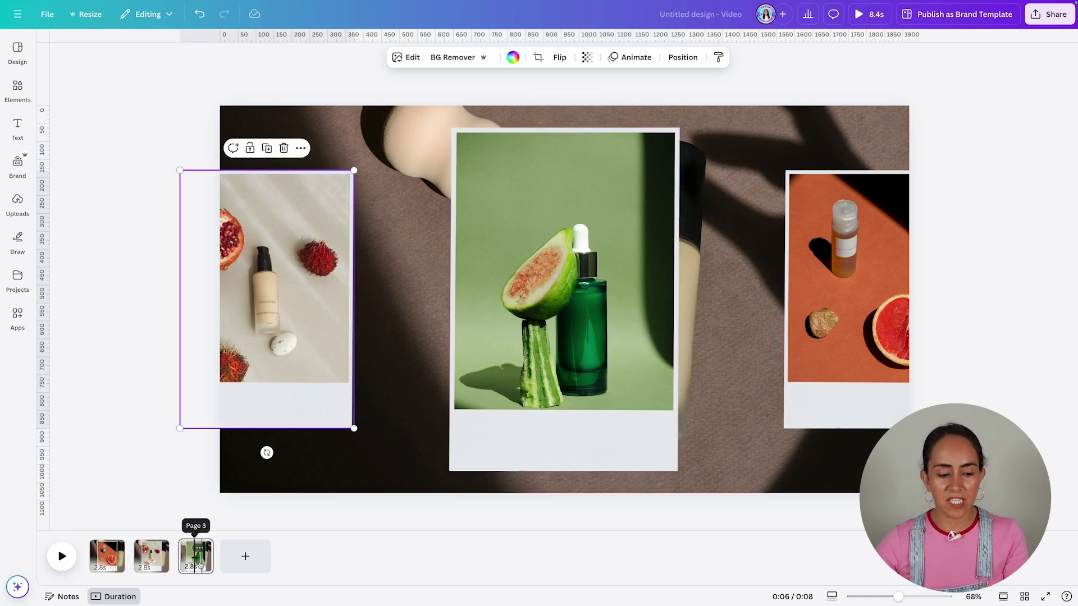
Step: Review collage pages 1, 2 and 3, ending on page 3
click(109, 560)
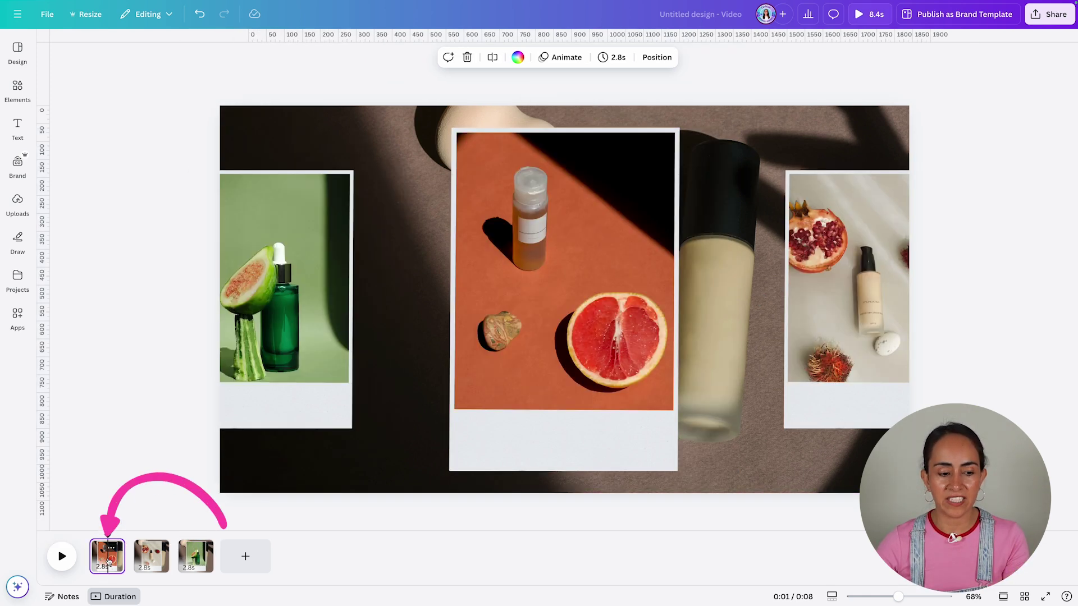
click(150, 557)
click(194, 559)
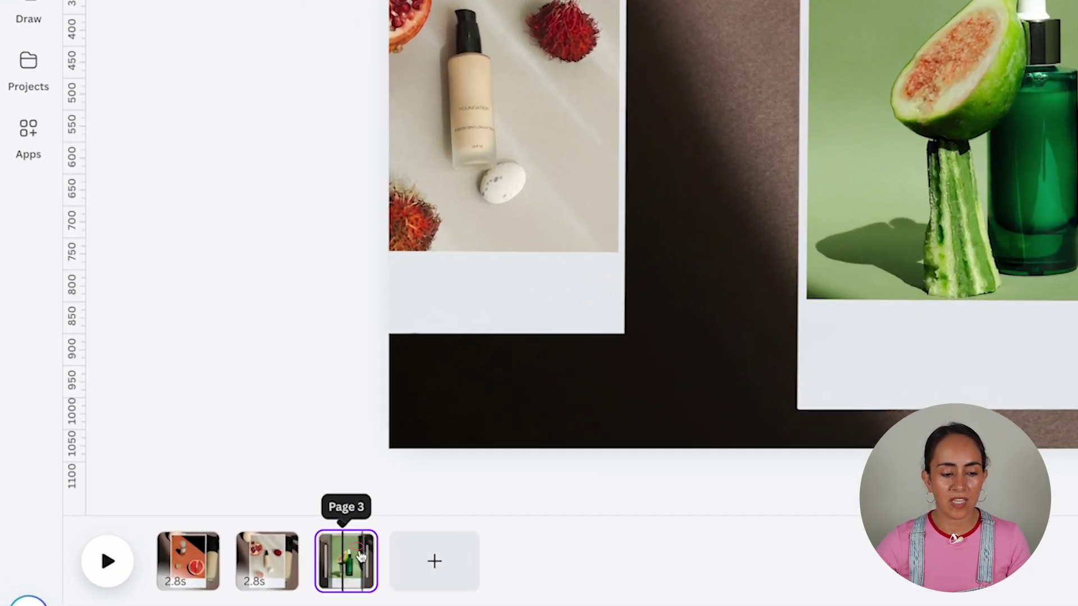
Step: Duplicate page 3 and nudge the new page's background photo slightly left
click(200, 547)
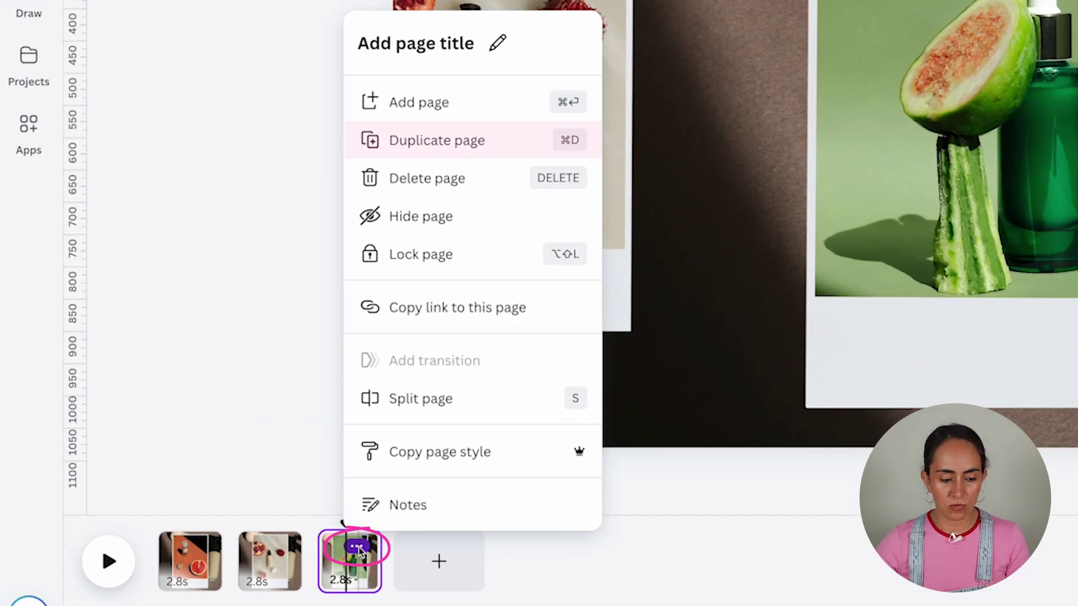
click(462, 141)
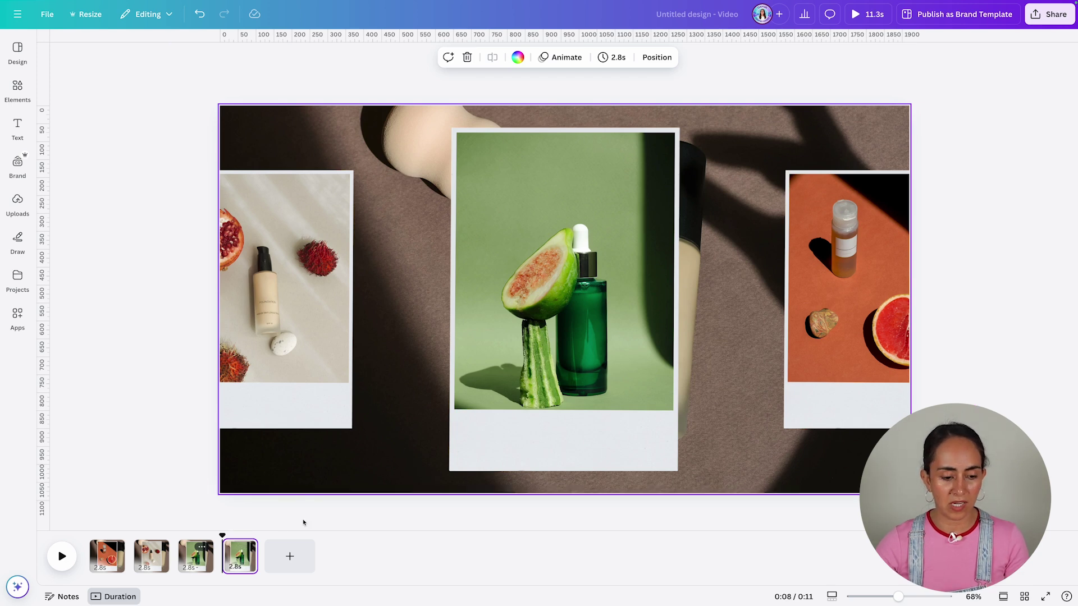
click(371, 466)
drag(376, 468, 361, 471)
Step: Rearrange page 4's photos: fig left, orange bottle centre, foundation right
drag(326, 341, 561, 292)
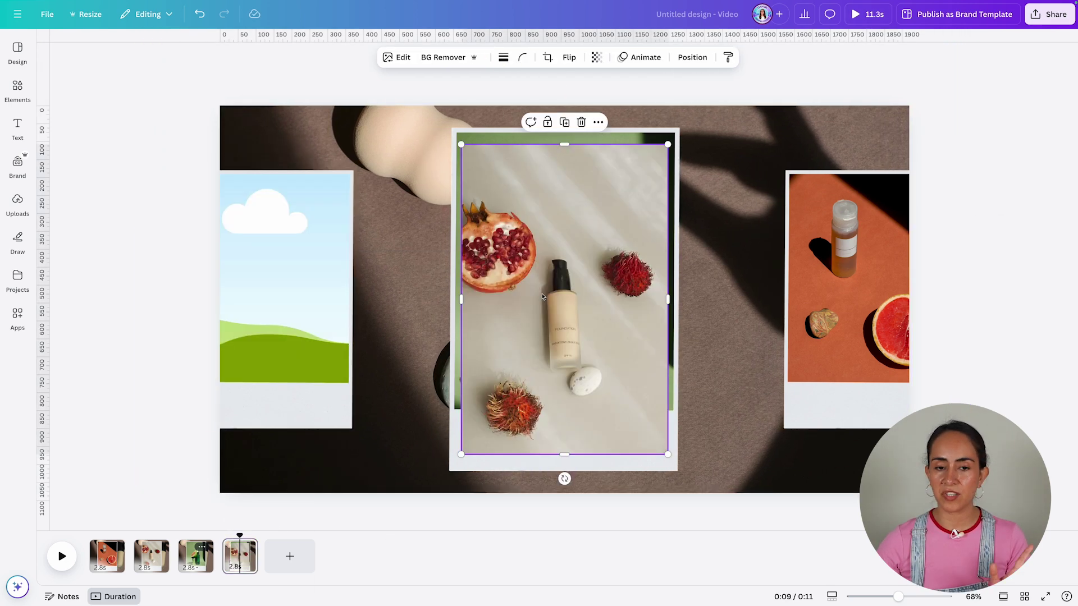
right_click(578, 252)
right_click(859, 252)
click(809, 302)
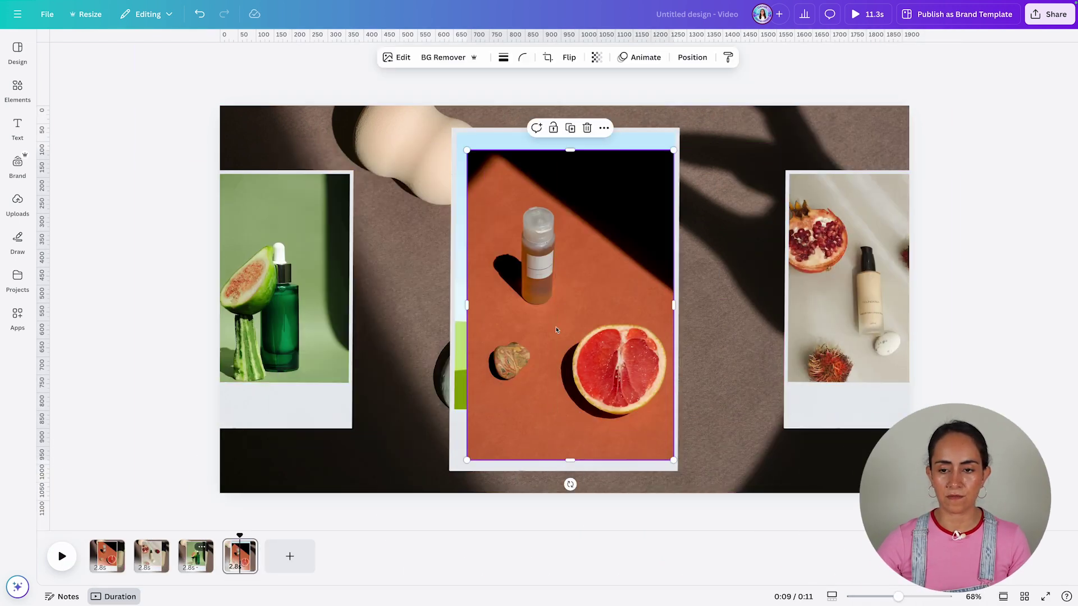
click(395, 554)
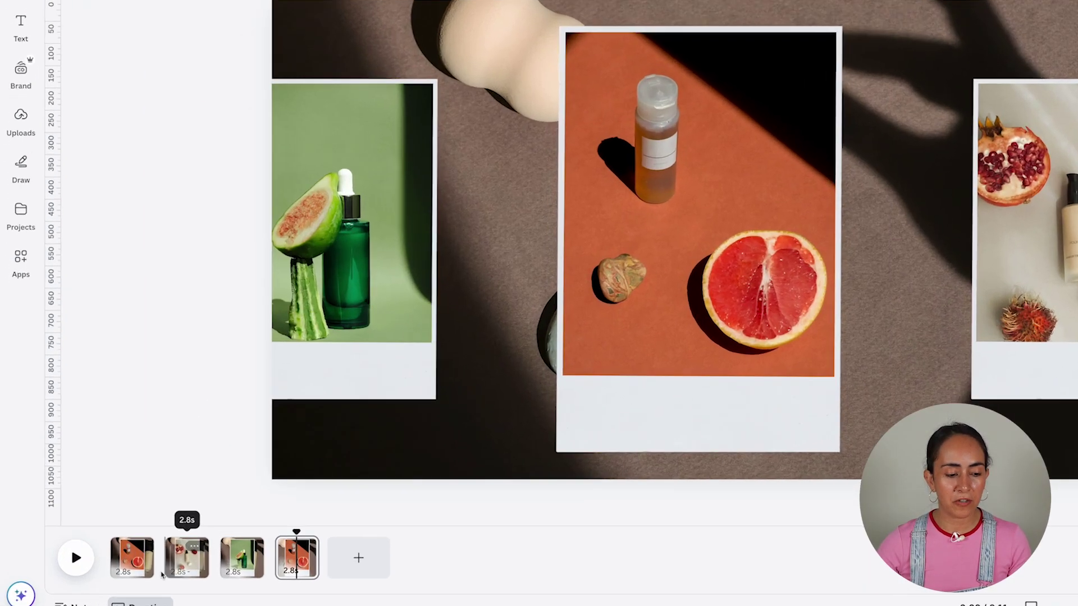
mouse_move(127, 566)
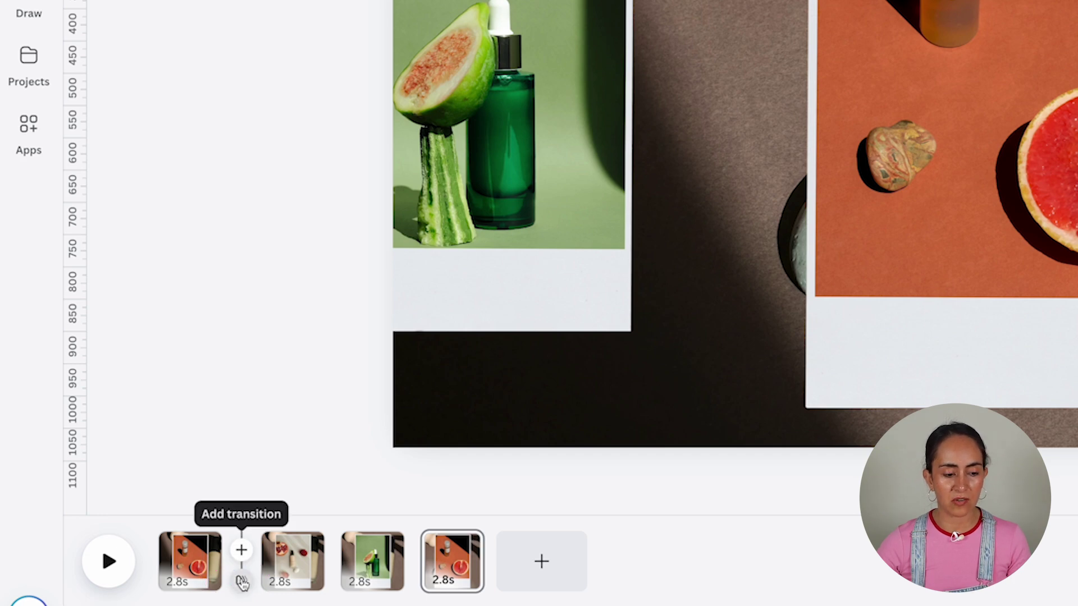
Step: Apply a Match & Move transition between all pages and preview the video
click(242, 581)
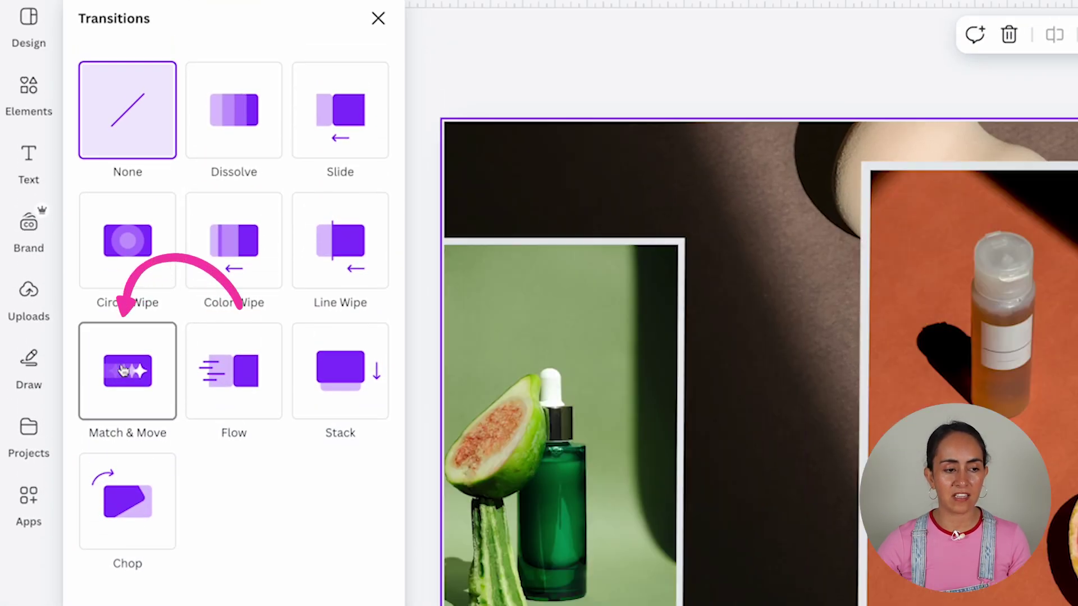
click(122, 370)
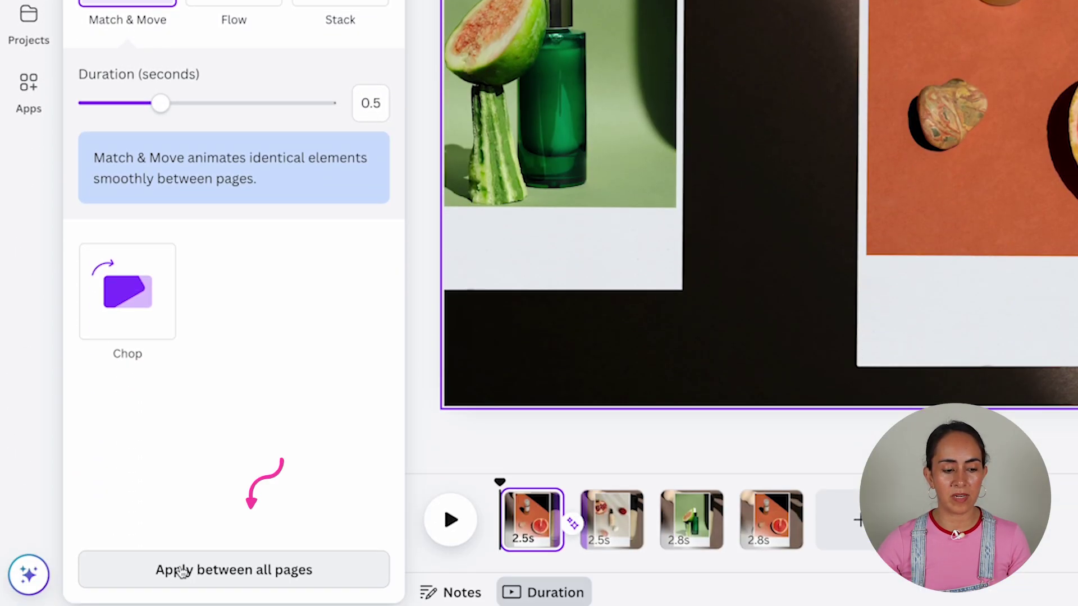
click(318, 572)
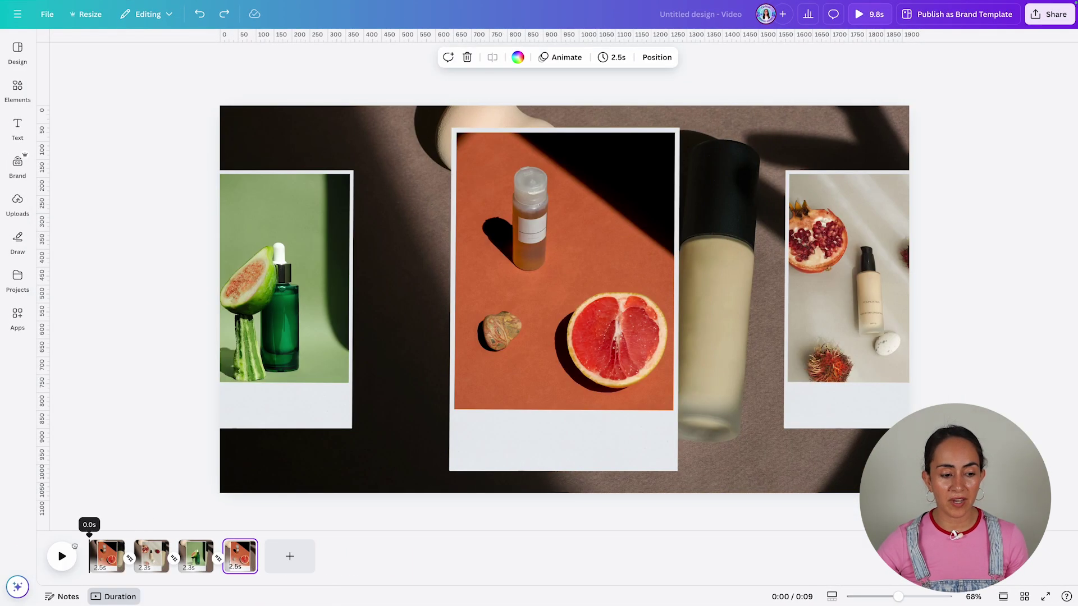
click(91, 549)
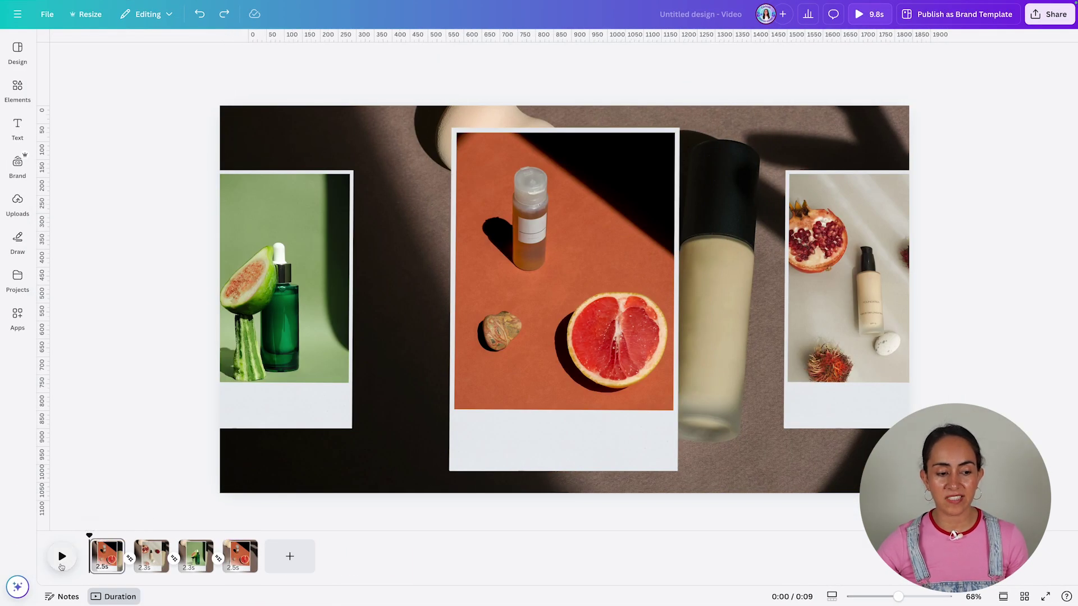
click(62, 562)
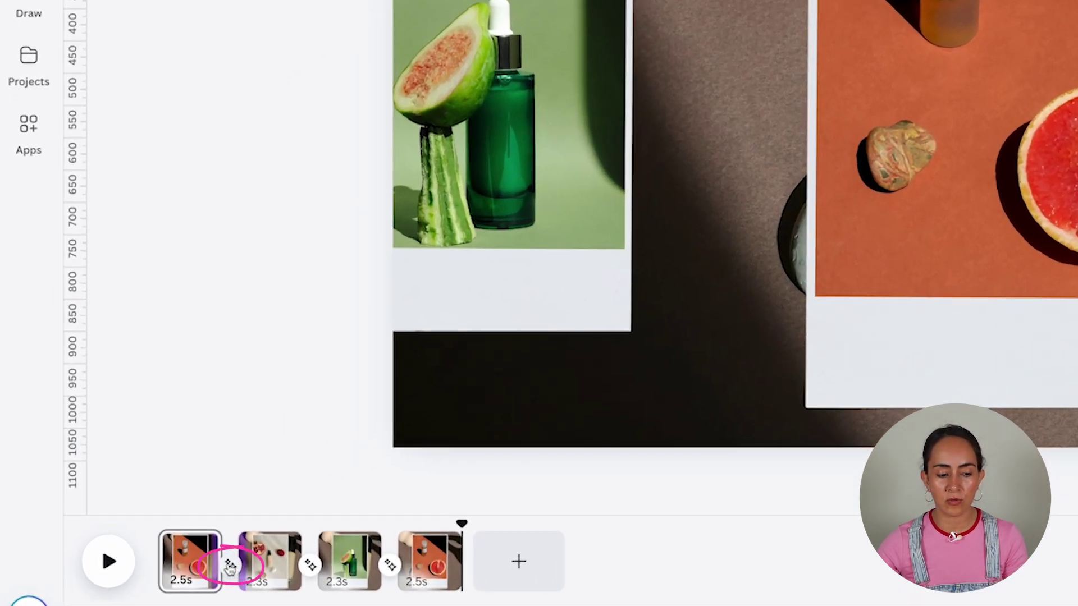
Step: Lengthen the Match & Move transition to 1.4 seconds for all pages
click(230, 567)
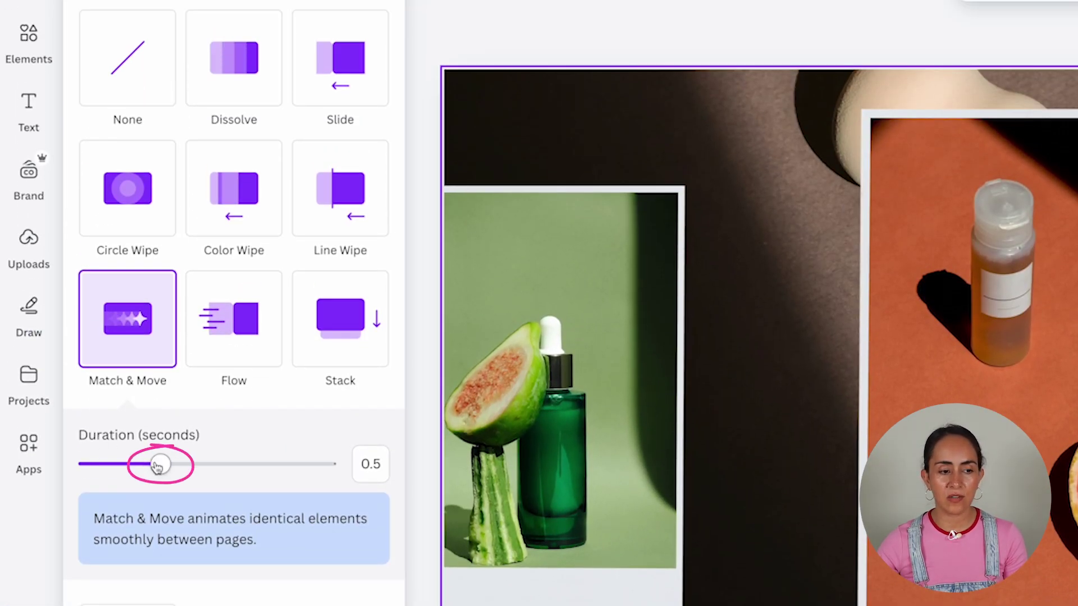
drag(160, 466, 325, 465)
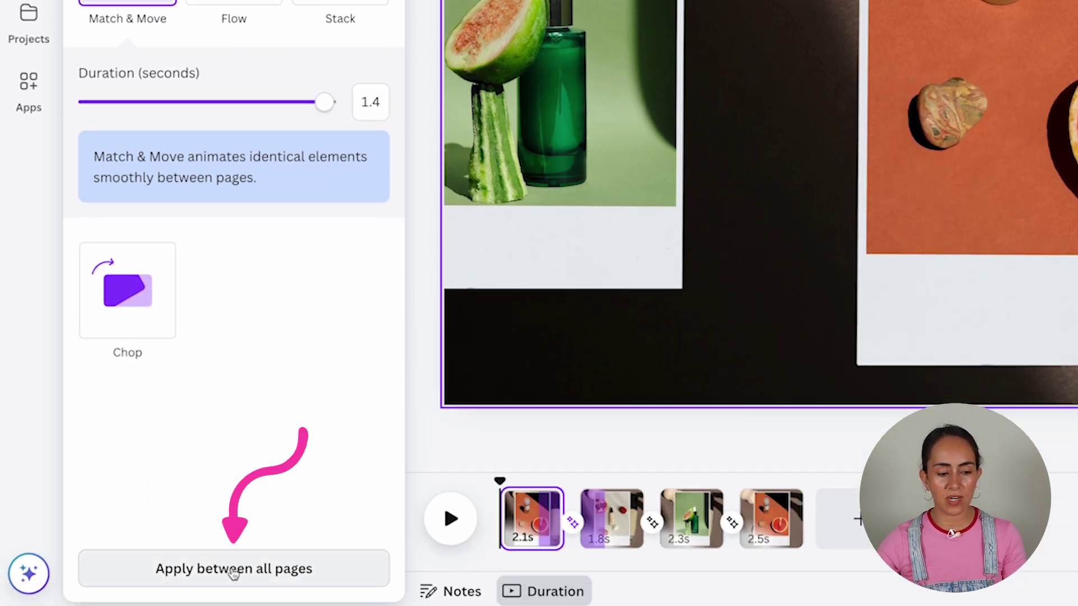
click(233, 569)
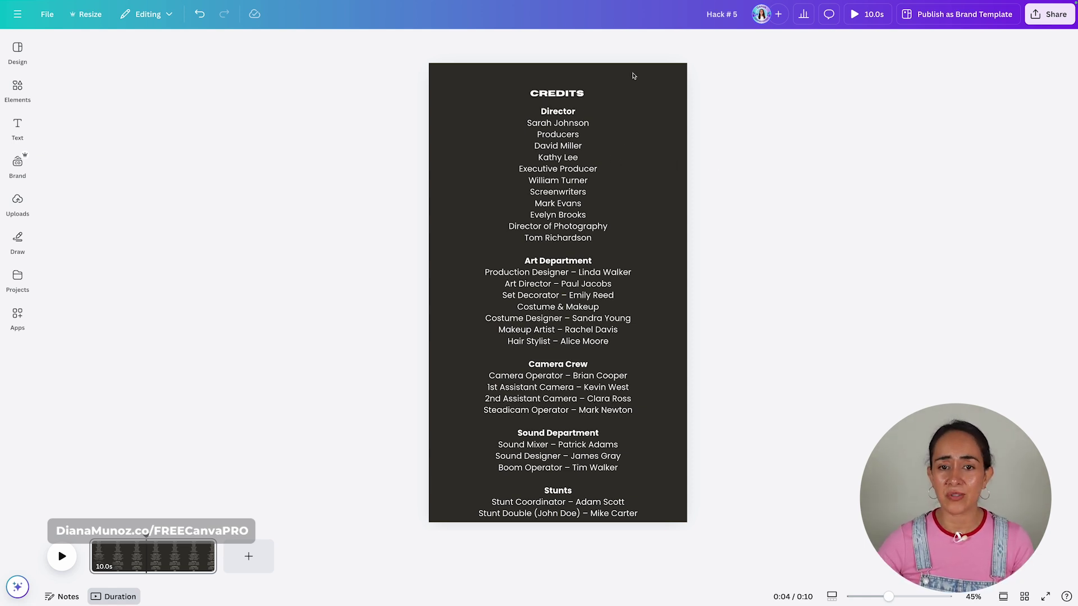
Step: Drag the CREDITS heading and crew list together down to just below the page's bottom edge
drag(624, 83, 537, 235)
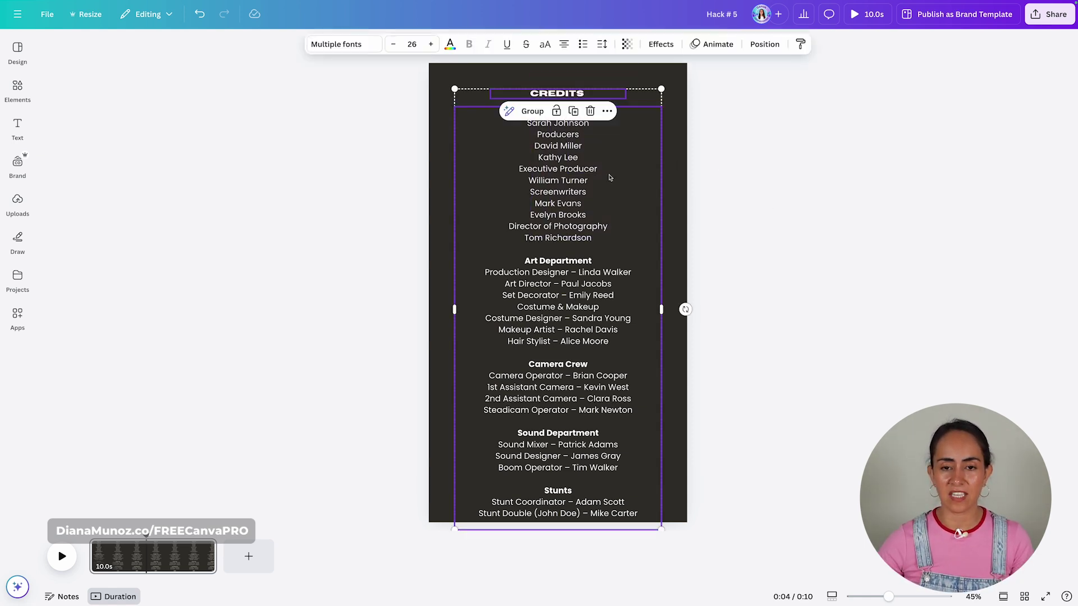
click(742, 195)
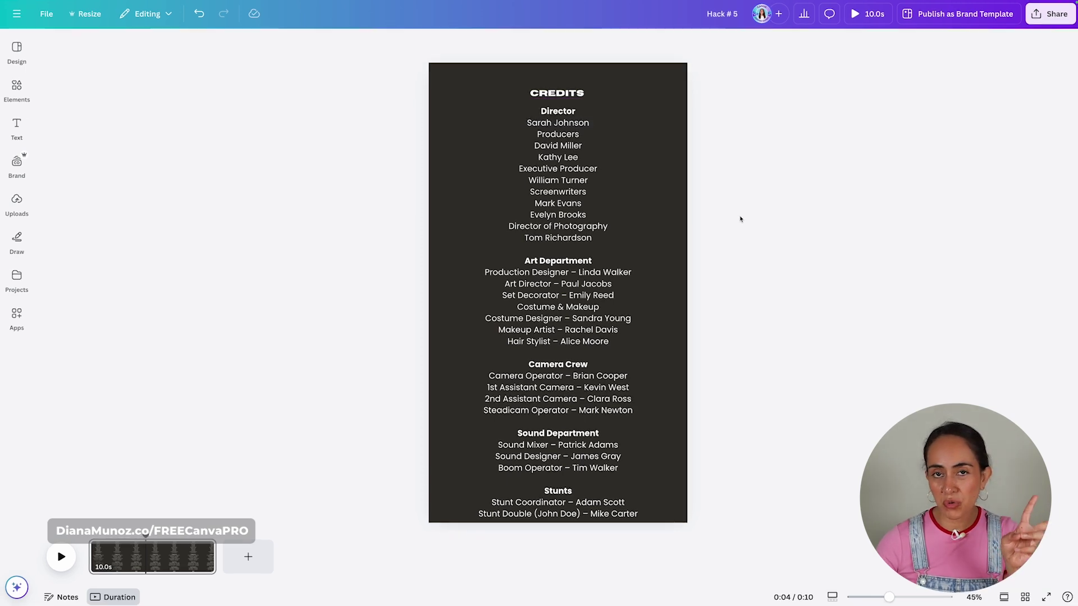
click(548, 49)
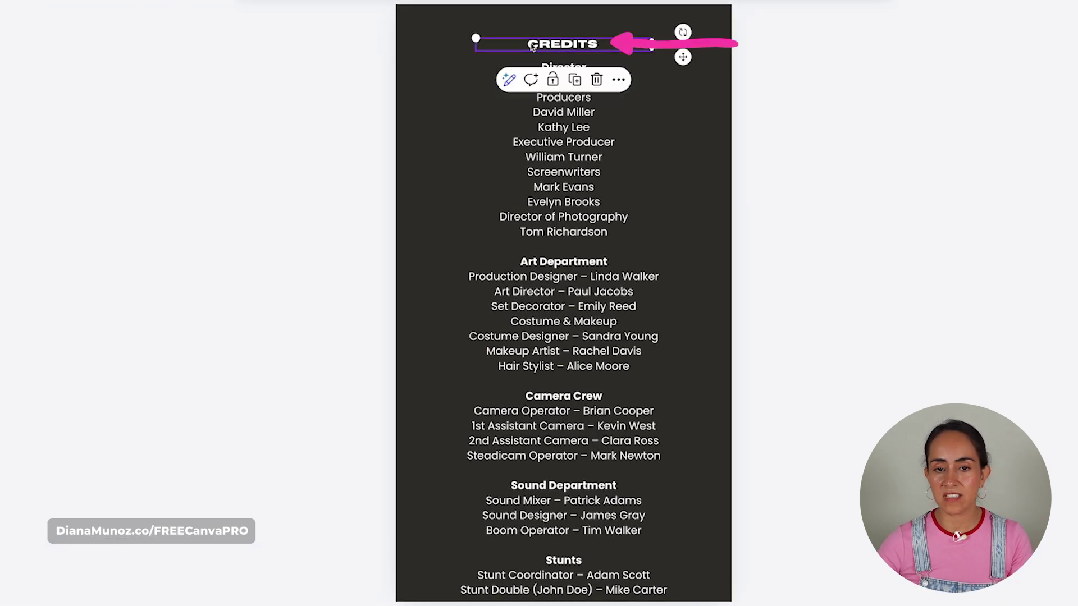
click(653, 156)
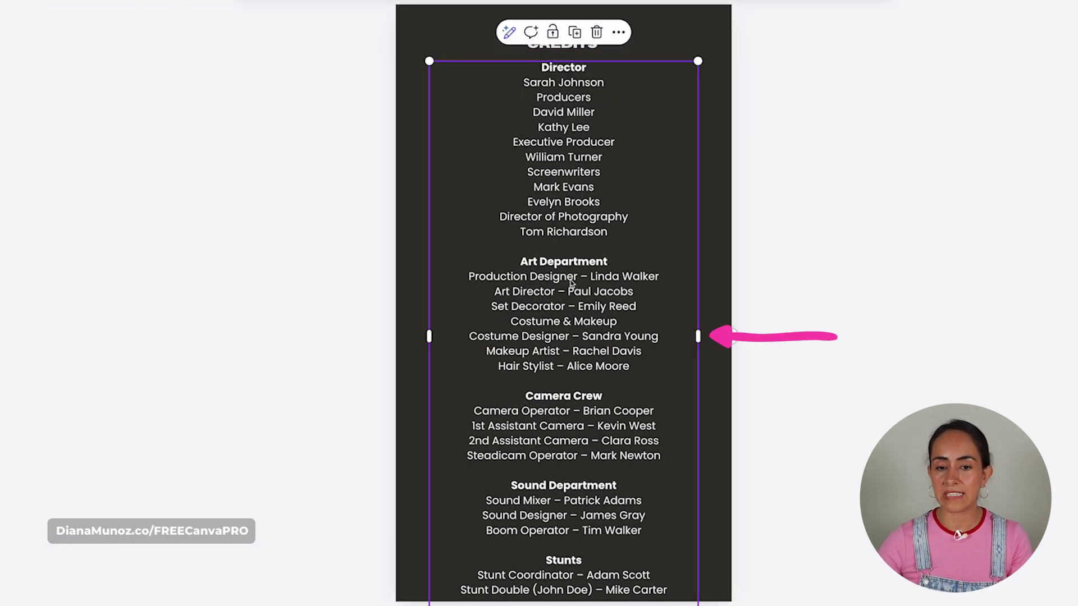
drag(797, 157, 556, 6)
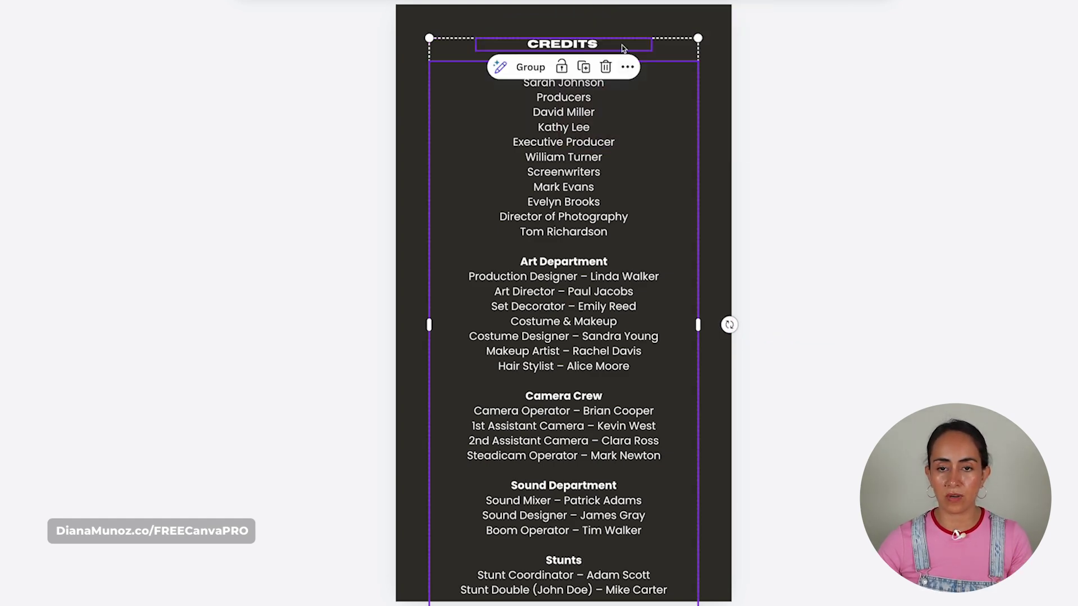
drag(622, 48, 622, 533)
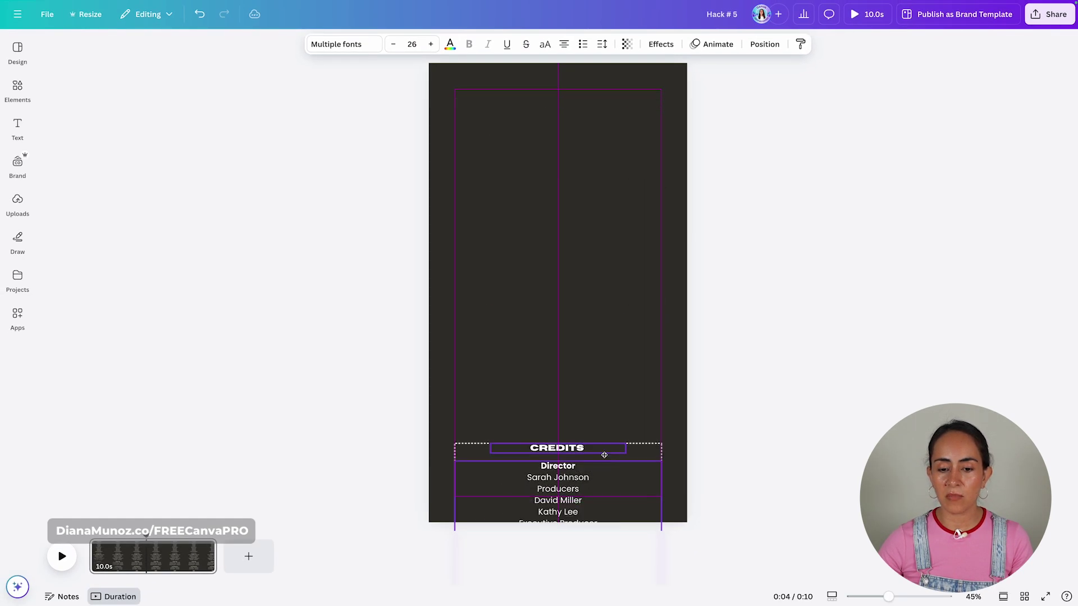
drag(603, 469, 604, 492)
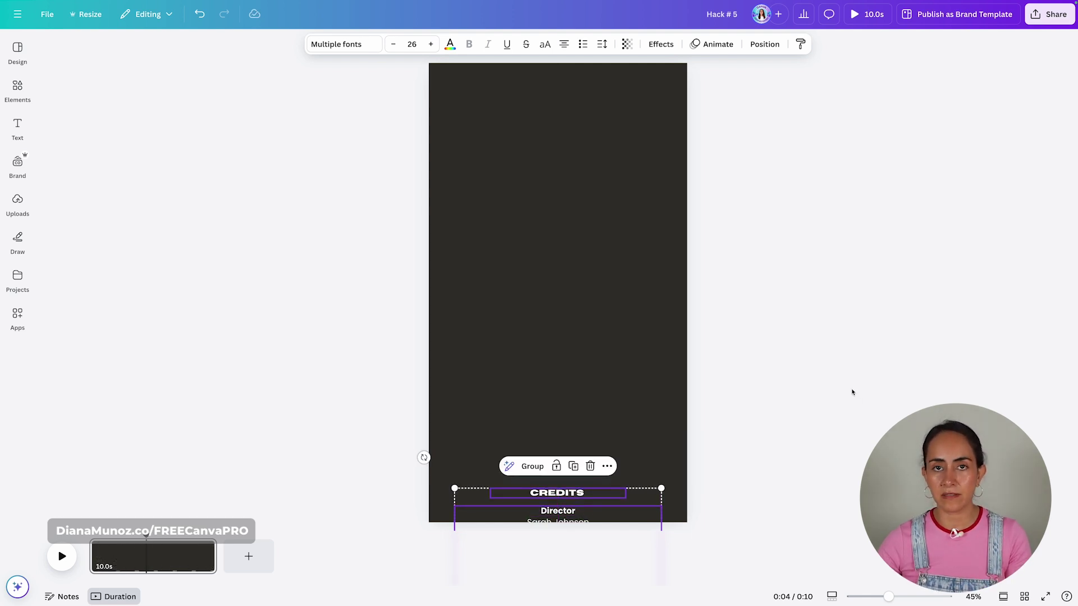
Step: Record a Create an Animation path moving the credits group straight up the page
click(718, 45)
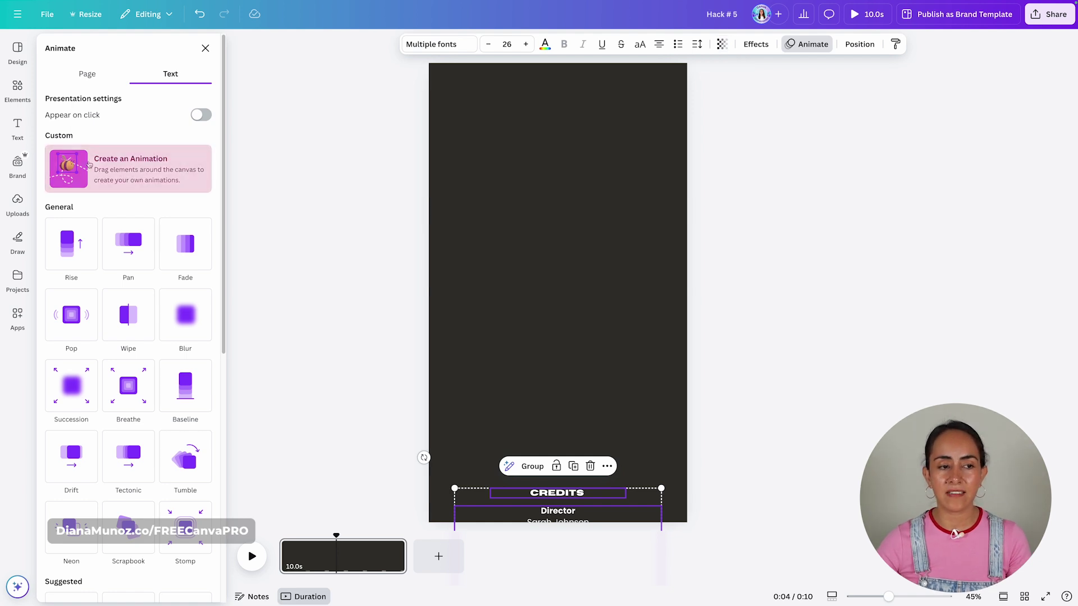
click(158, 166)
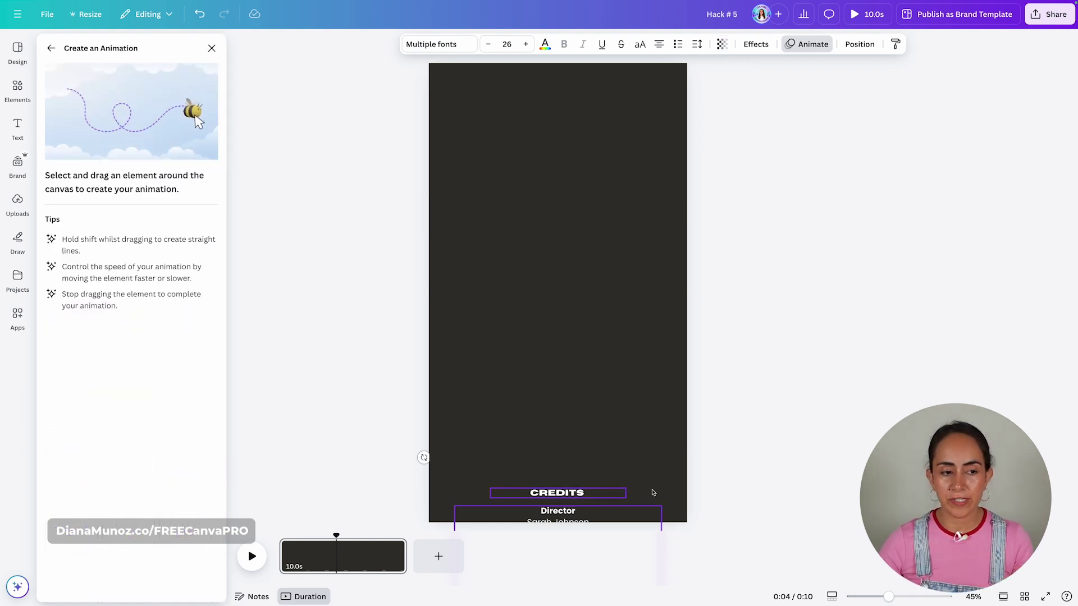
drag(560, 517, 569, 59)
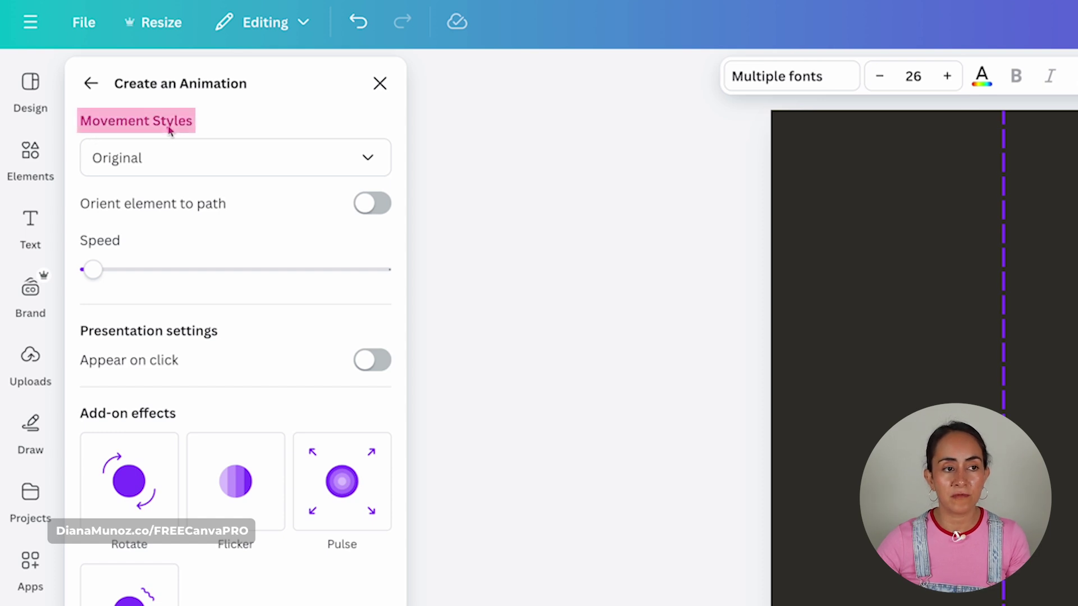
Step: Set the credits path to Steady movement with speed near minimum, then finish
click(371, 161)
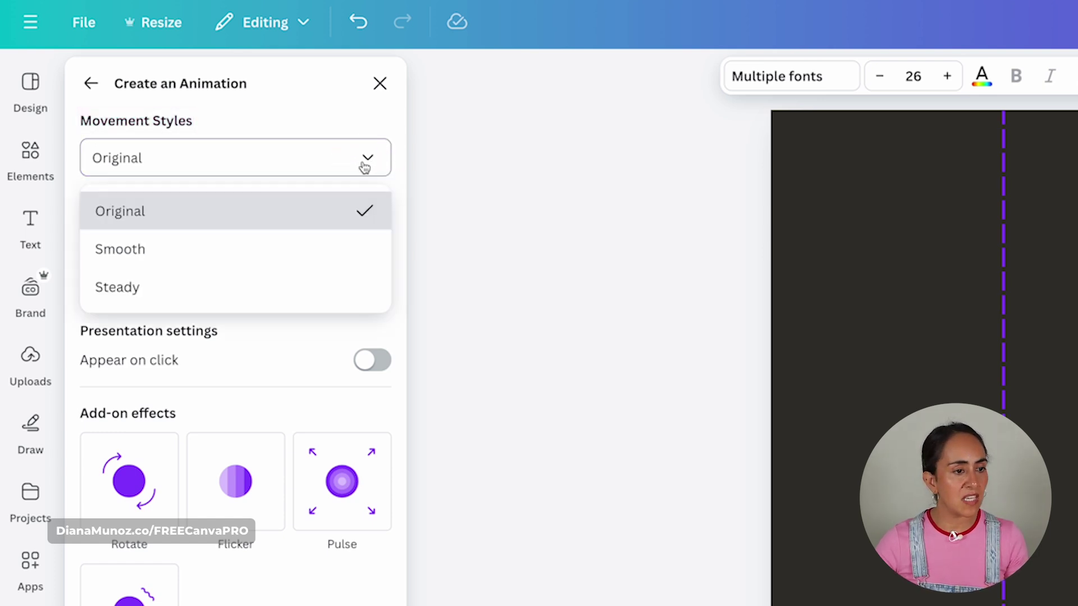
click(161, 252)
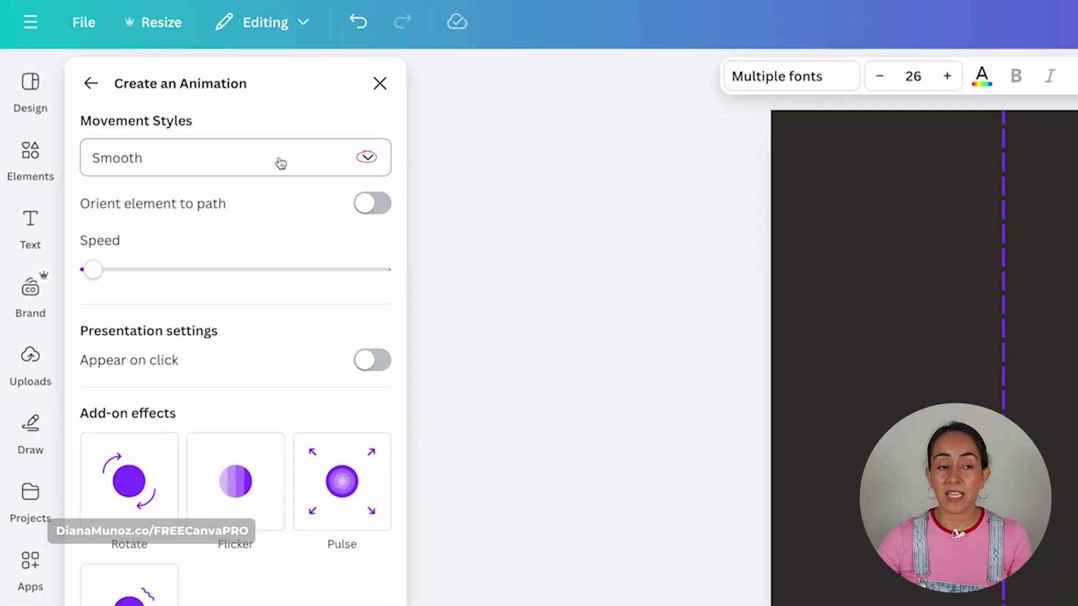
click(213, 128)
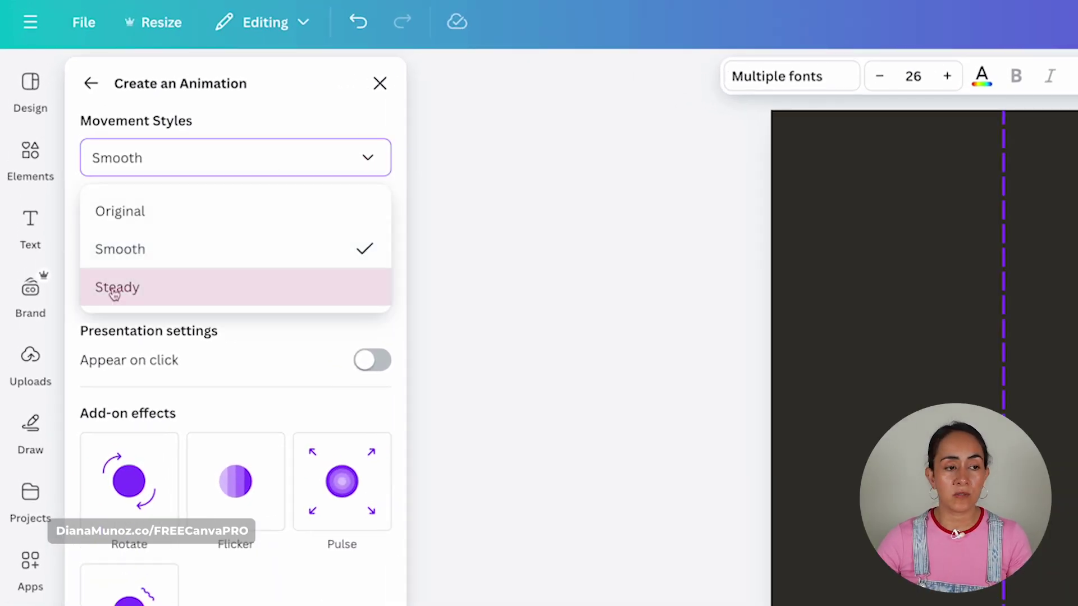
click(146, 290)
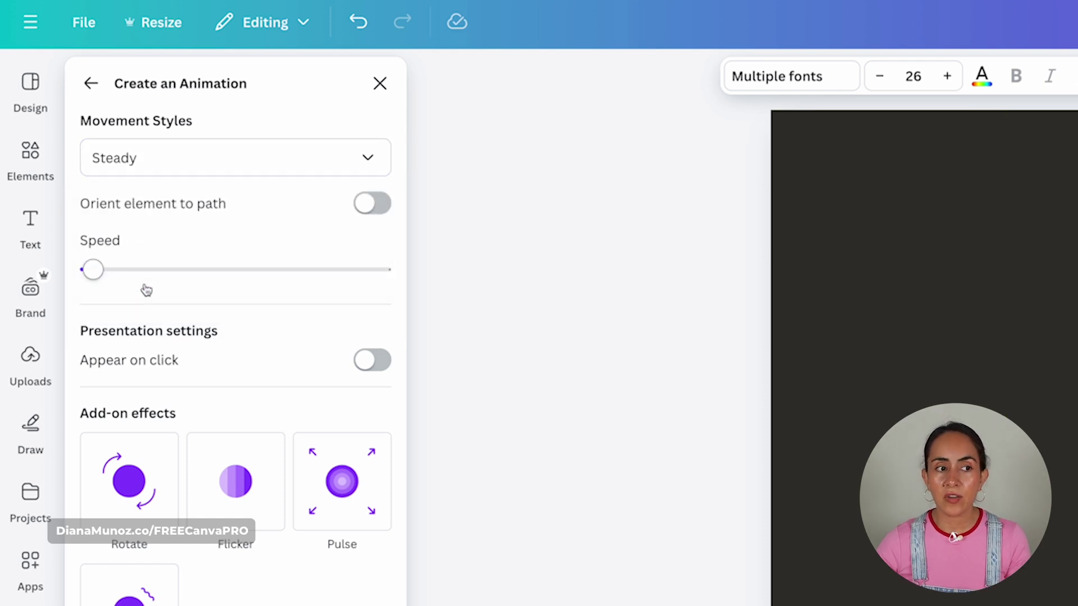
drag(91, 276, 114, 273)
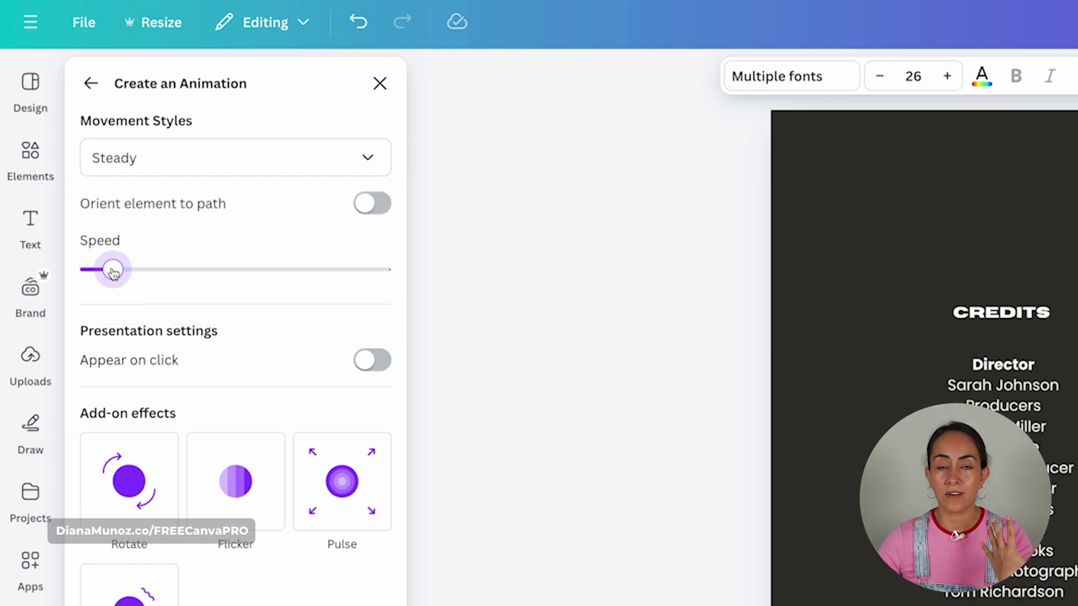
drag(114, 273, 99, 276)
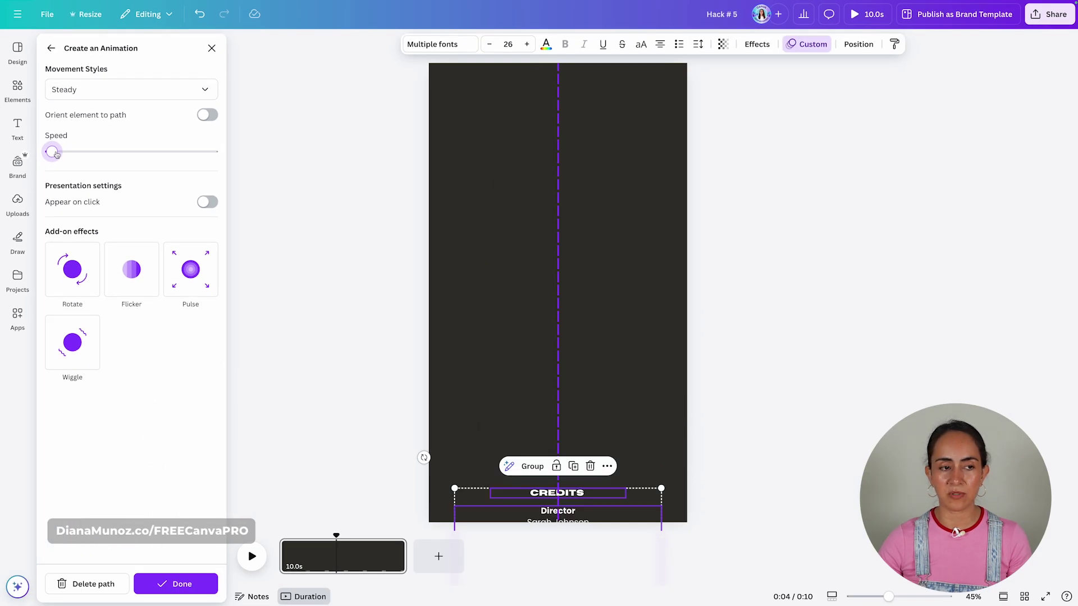
click(180, 584)
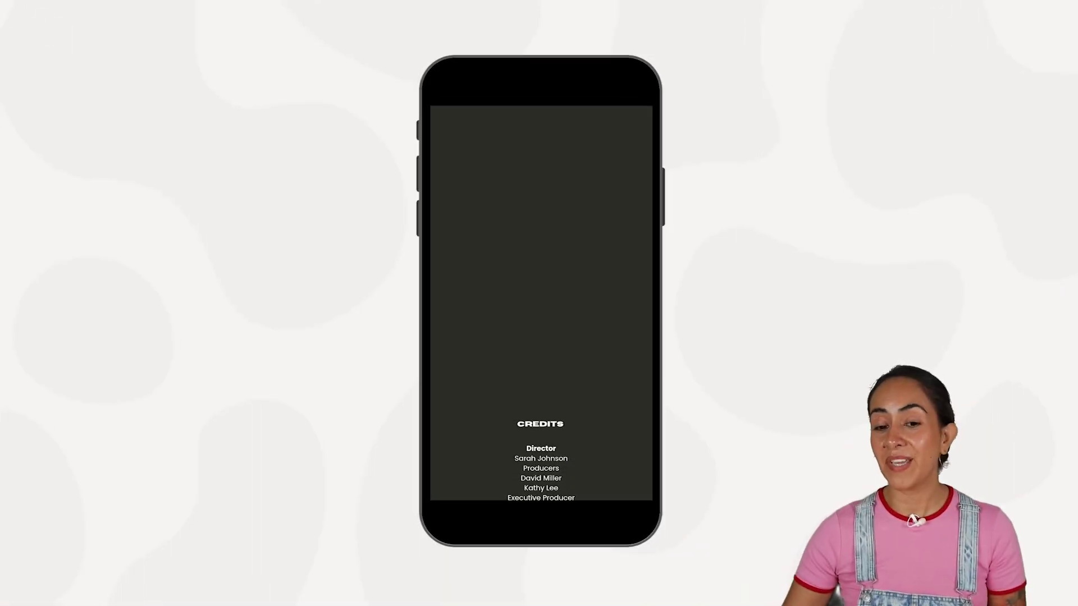